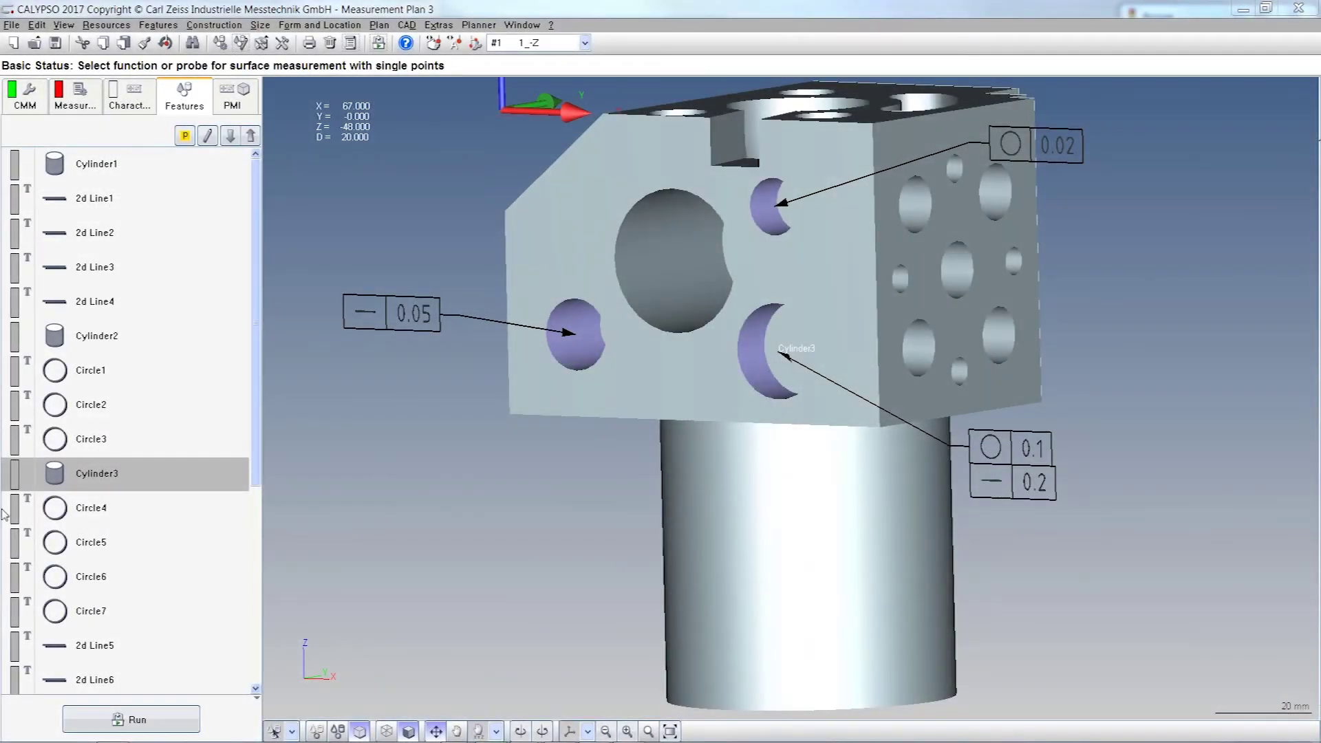
- Close all open measurement plans and start a new, empty measurement plan
left_click(12, 25)
left_click(81, 102)
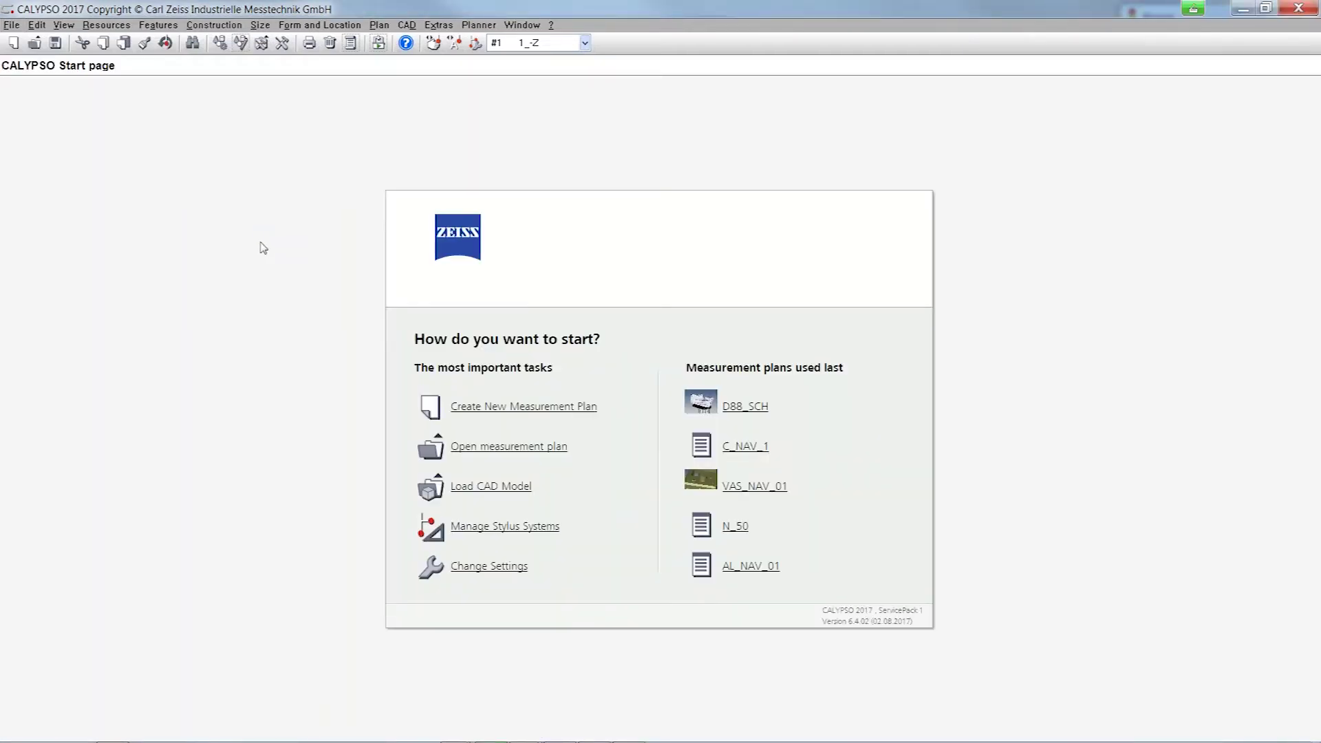
left_click(560, 409)
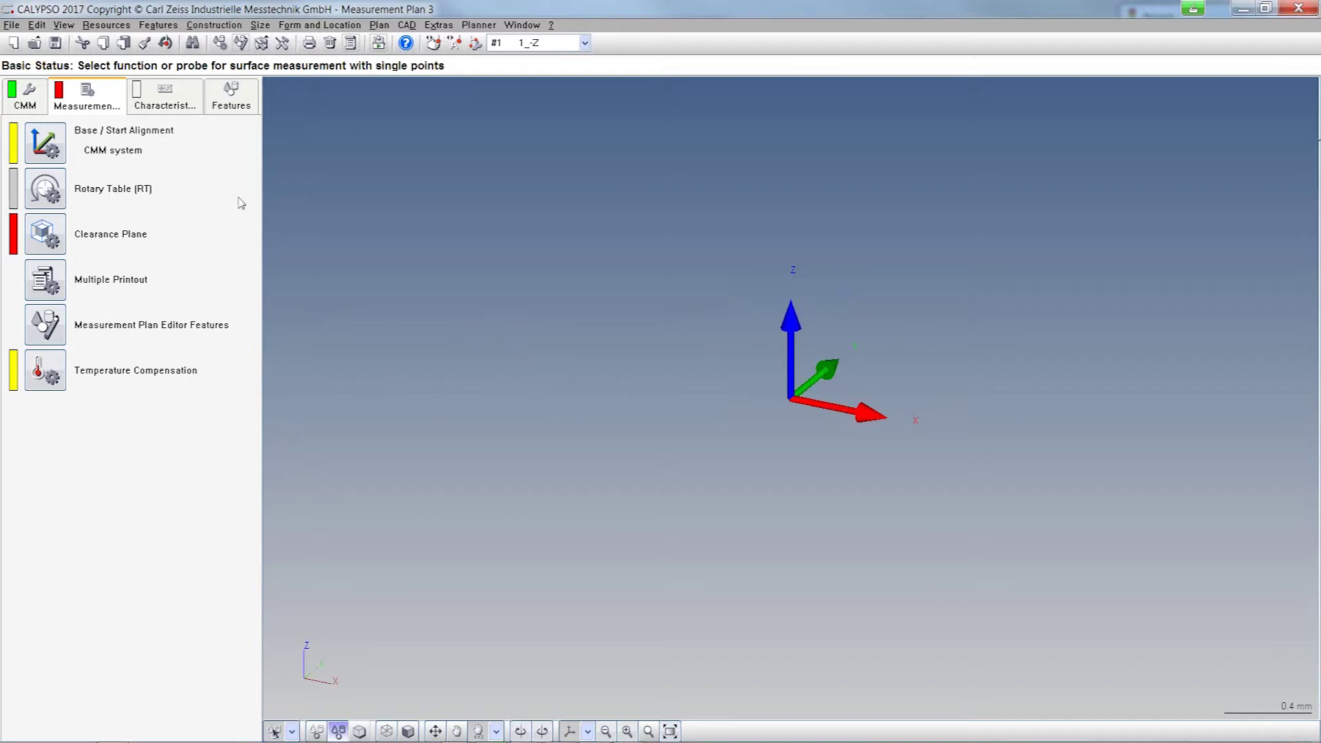
- Add Sphere1 with nominal diameter 30 at the origin, fitted to the view and shaded
left_click(216, 111)
left_click(158, 25)
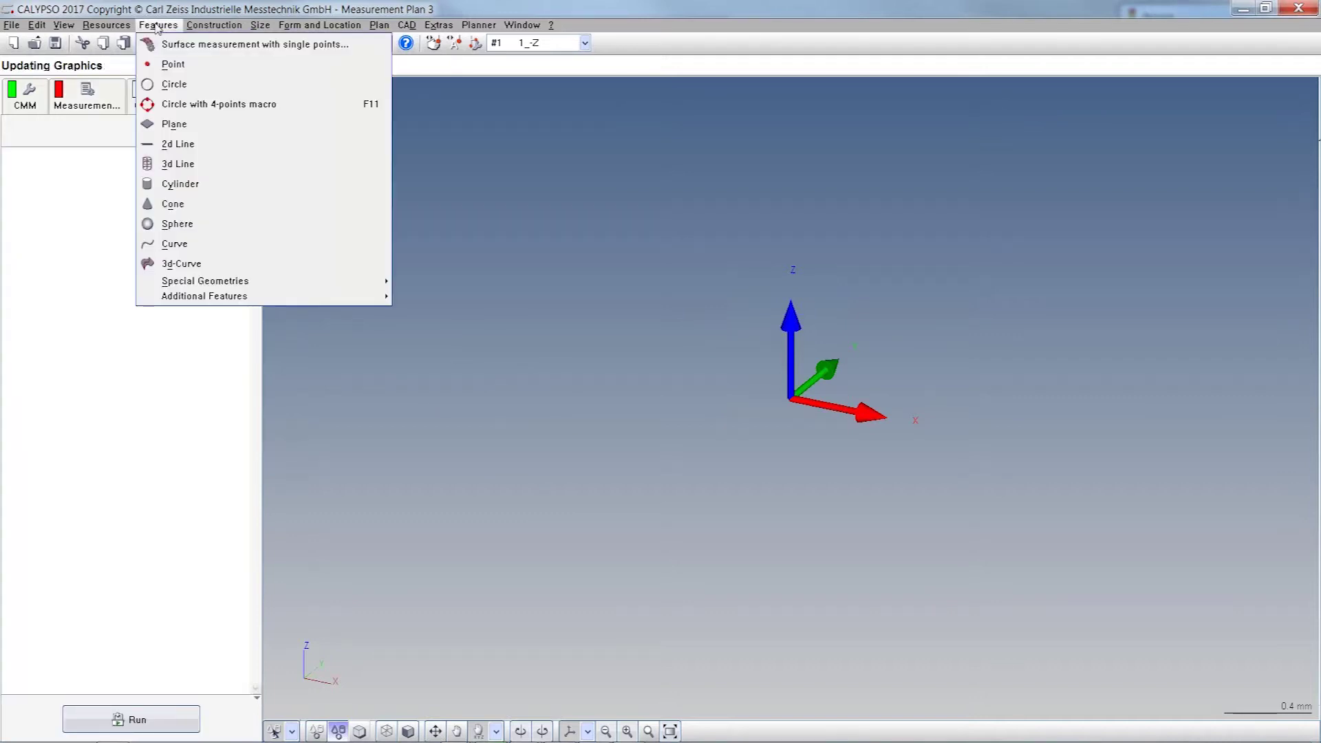
left_click(200, 224)
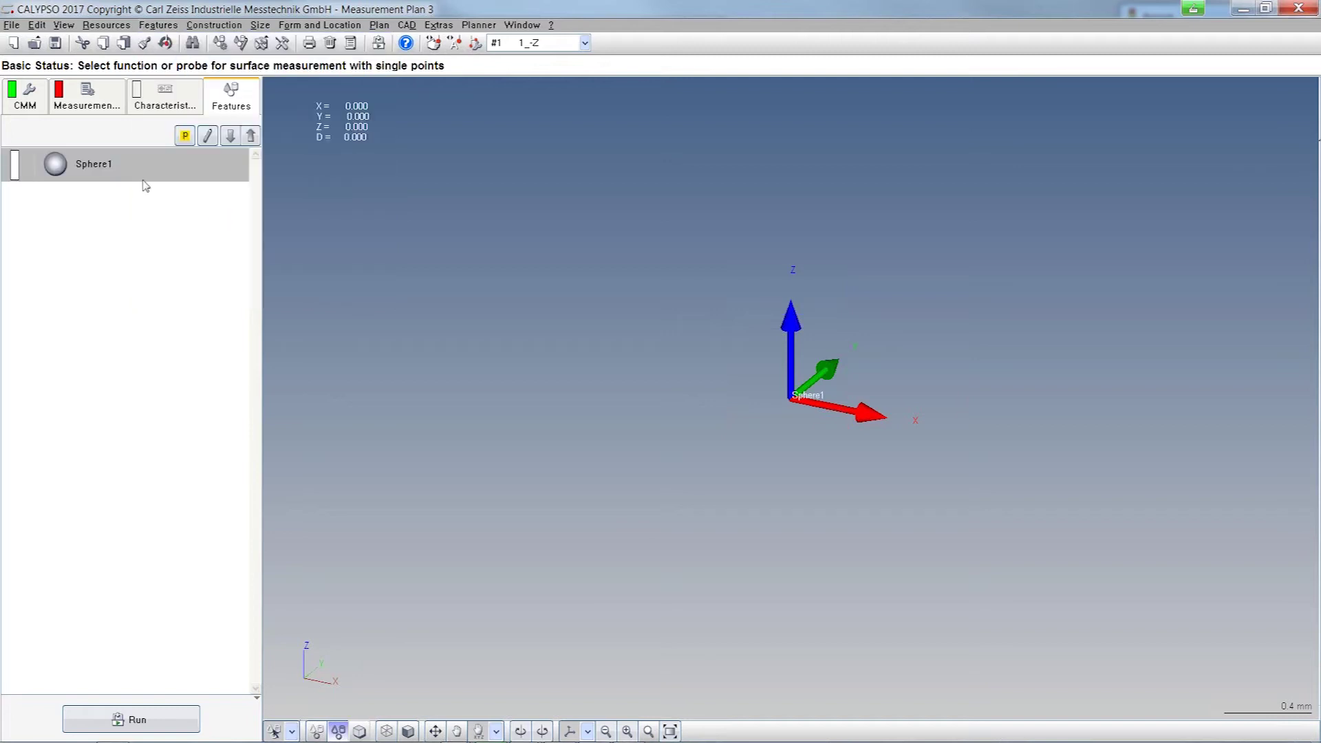
double_click(130, 174)
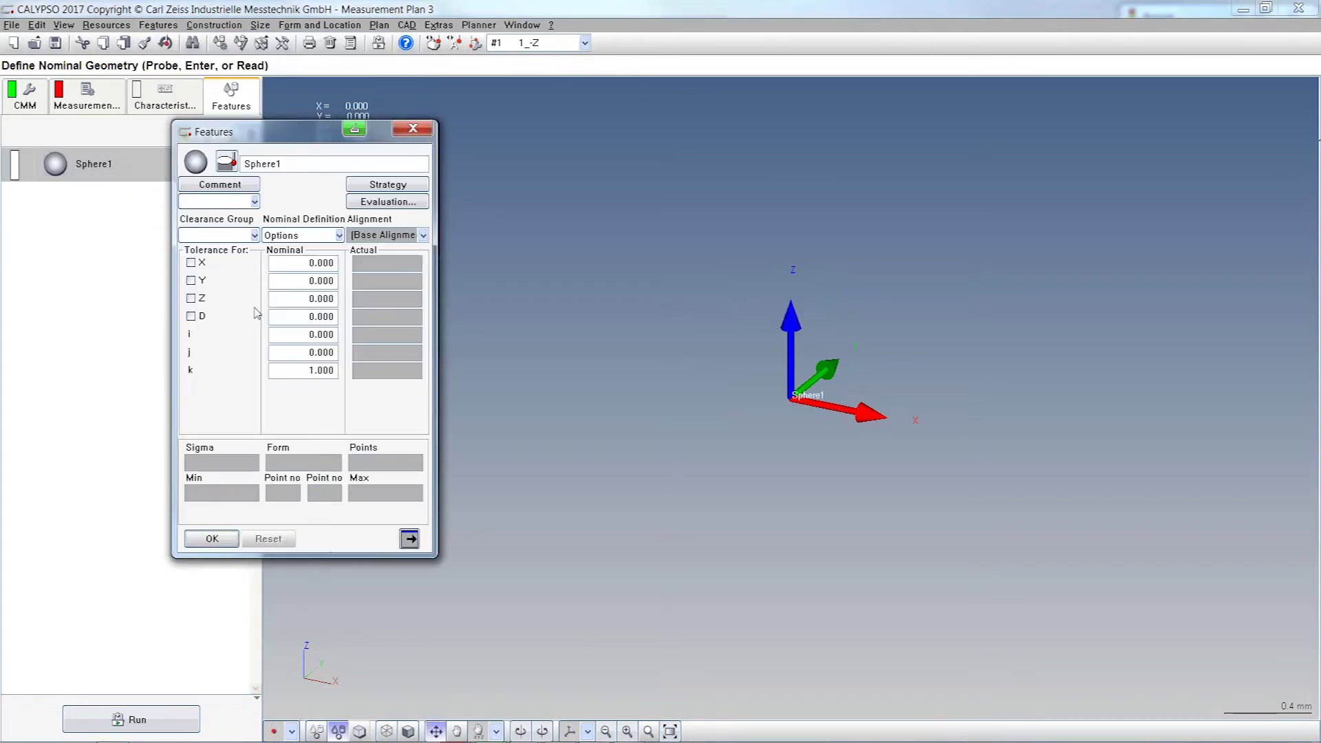
left_click(308, 319)
type("3")
left_click(212, 539)
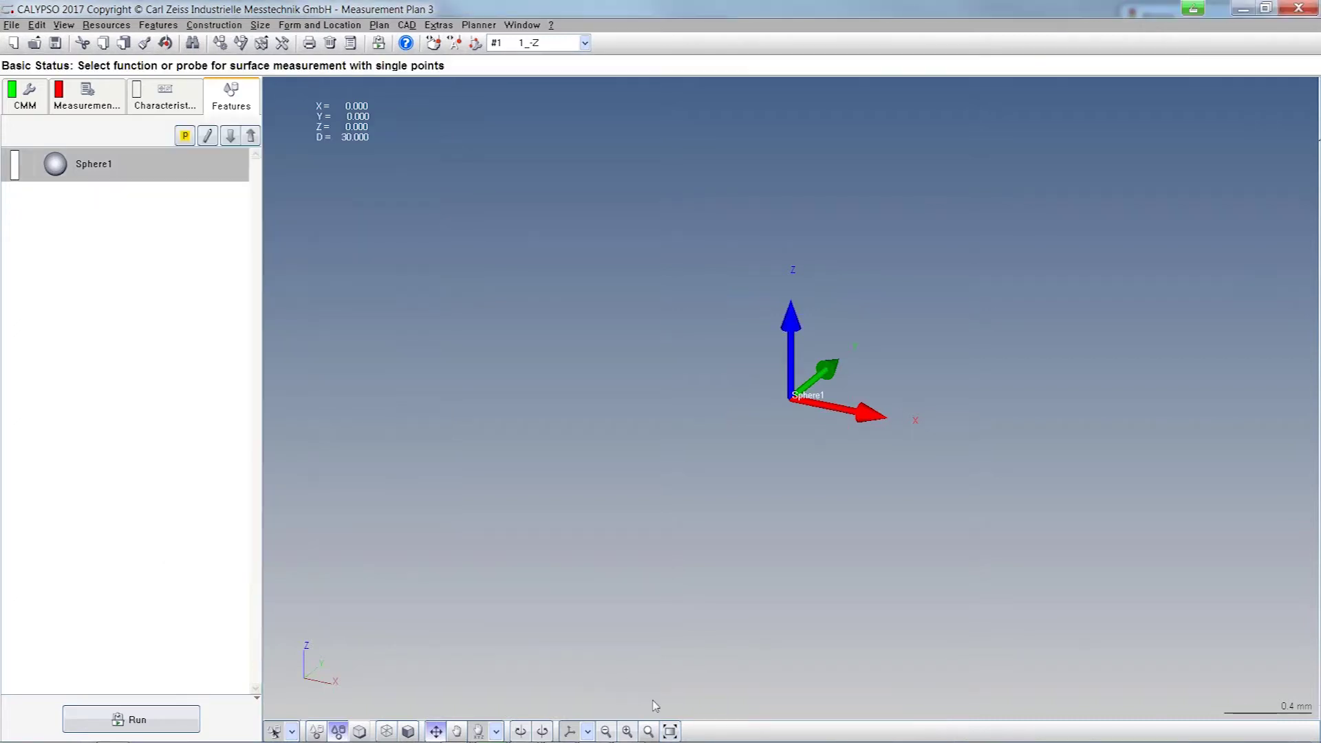
left_click(670, 732)
left_click(409, 731)
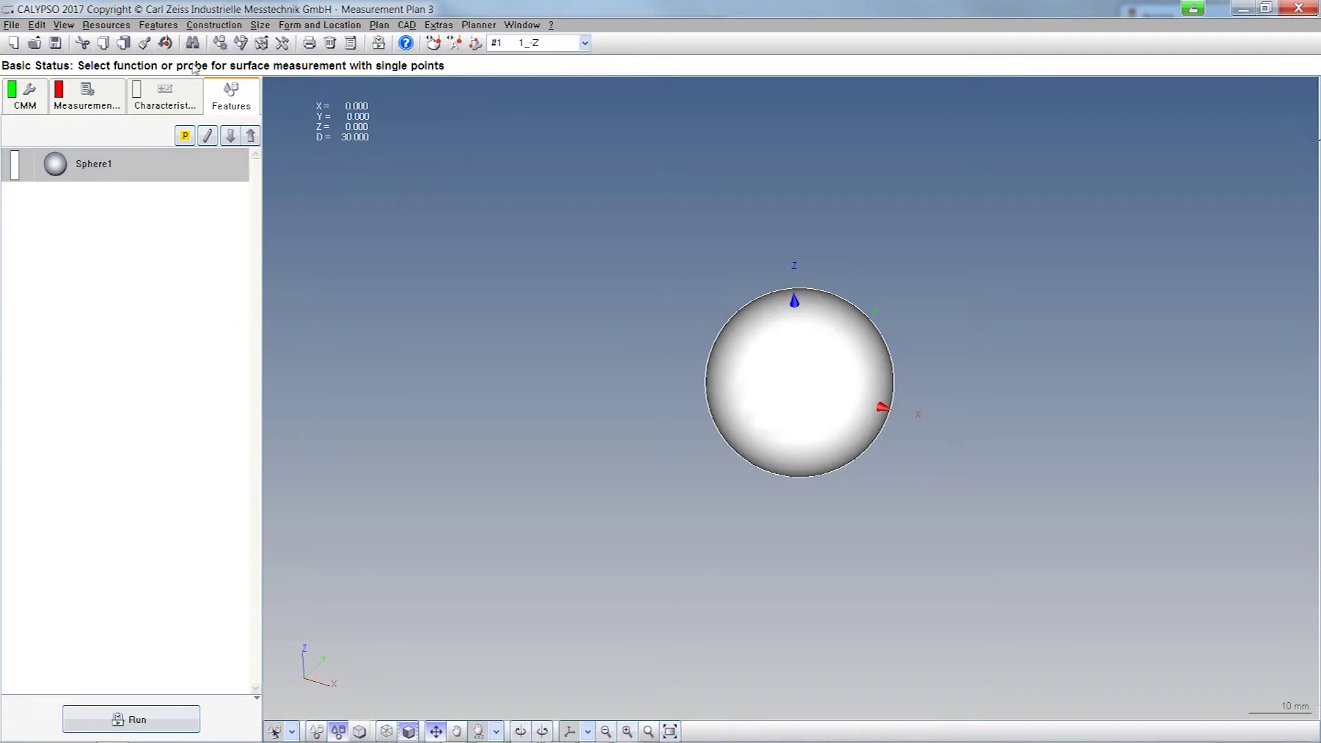
- Add a Circle on Sphere1 feature with diameter 30 and a circle-path scanning strategy
left_click(159, 25)
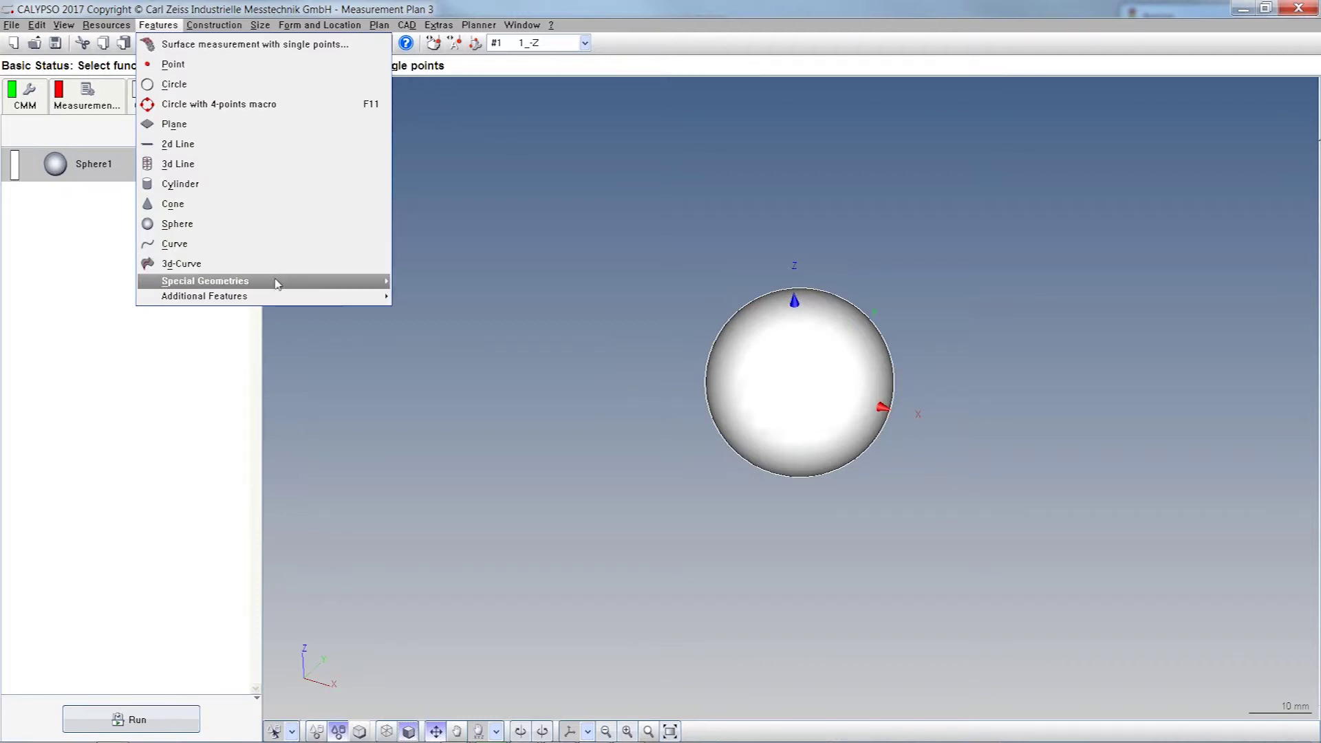
mouse_move(278, 285)
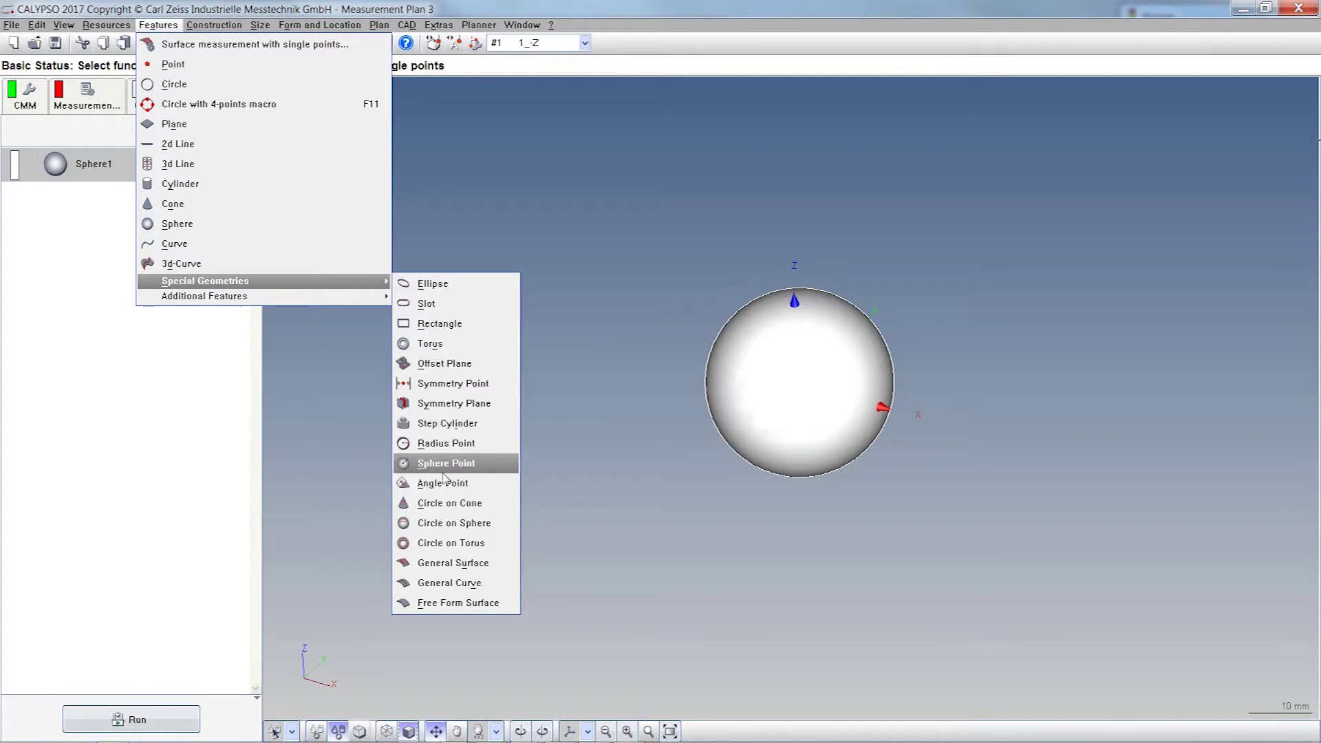
left_click(453, 528)
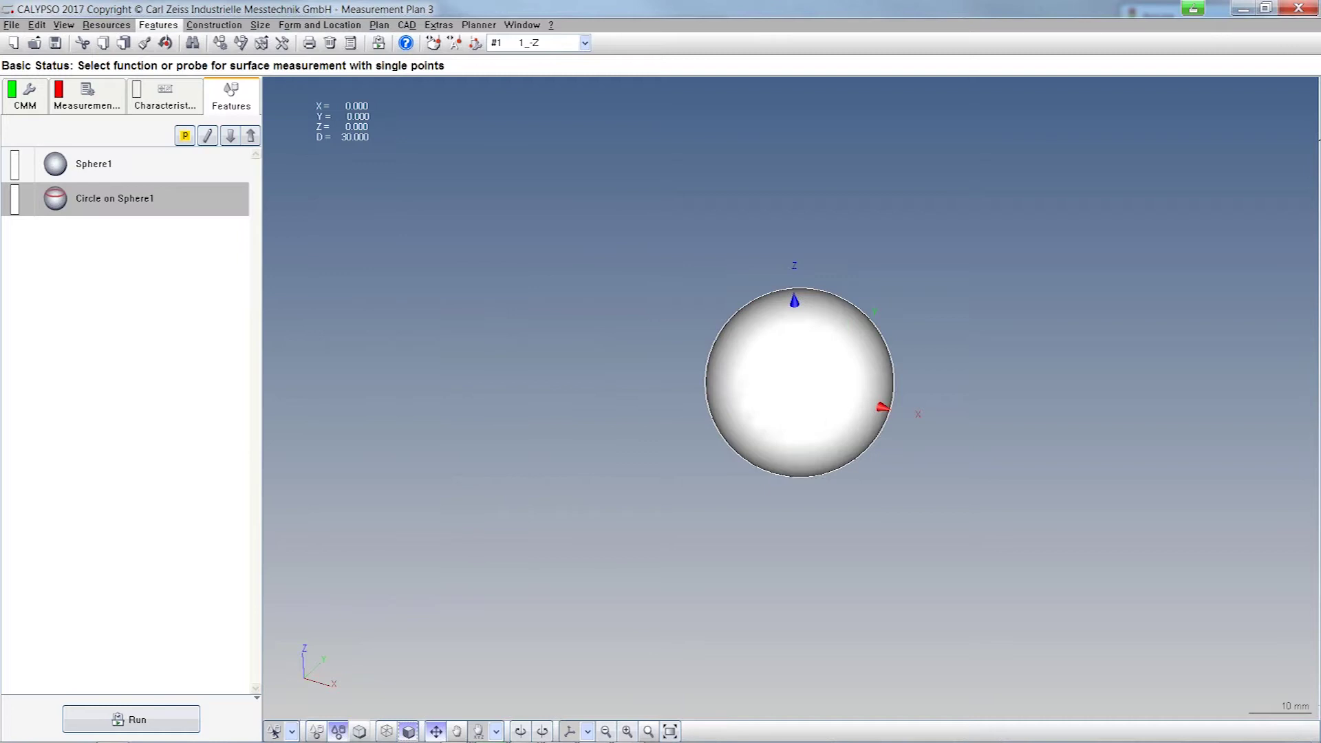
double_click(125, 207)
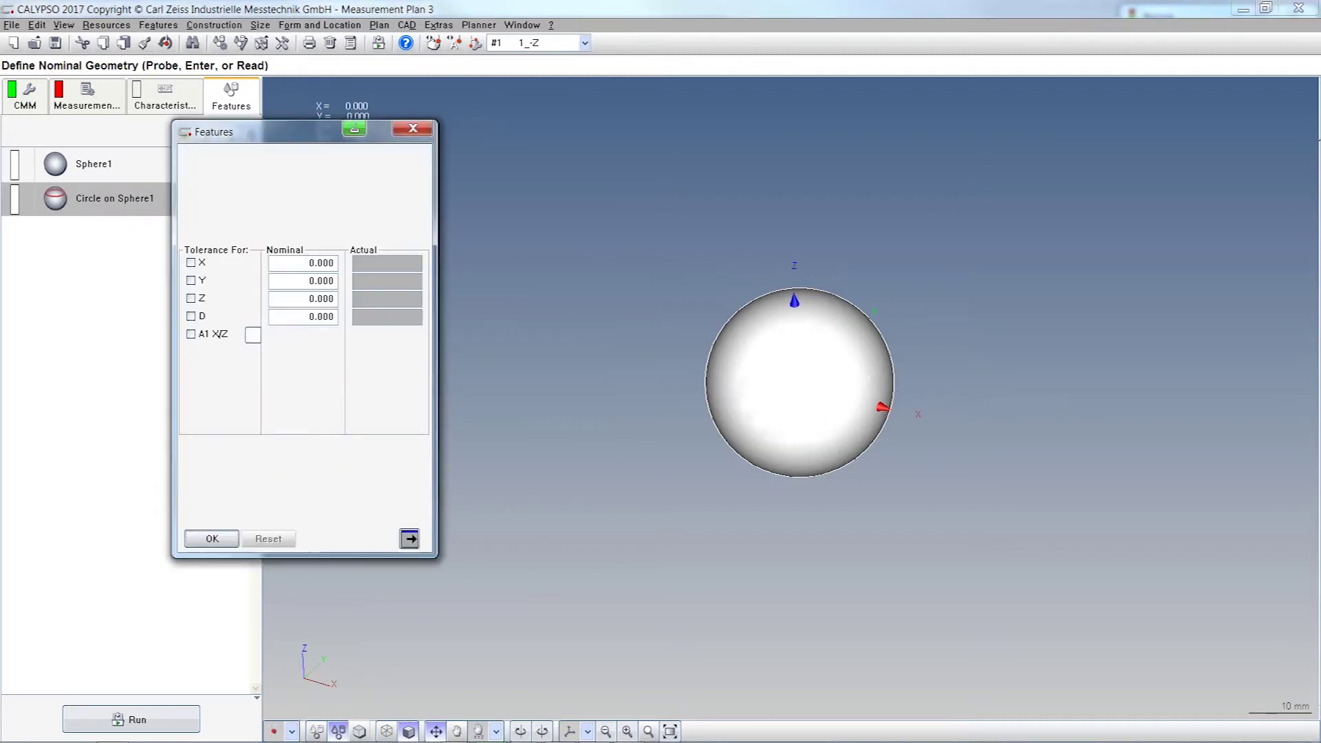
left_click(308, 317)
type("3")
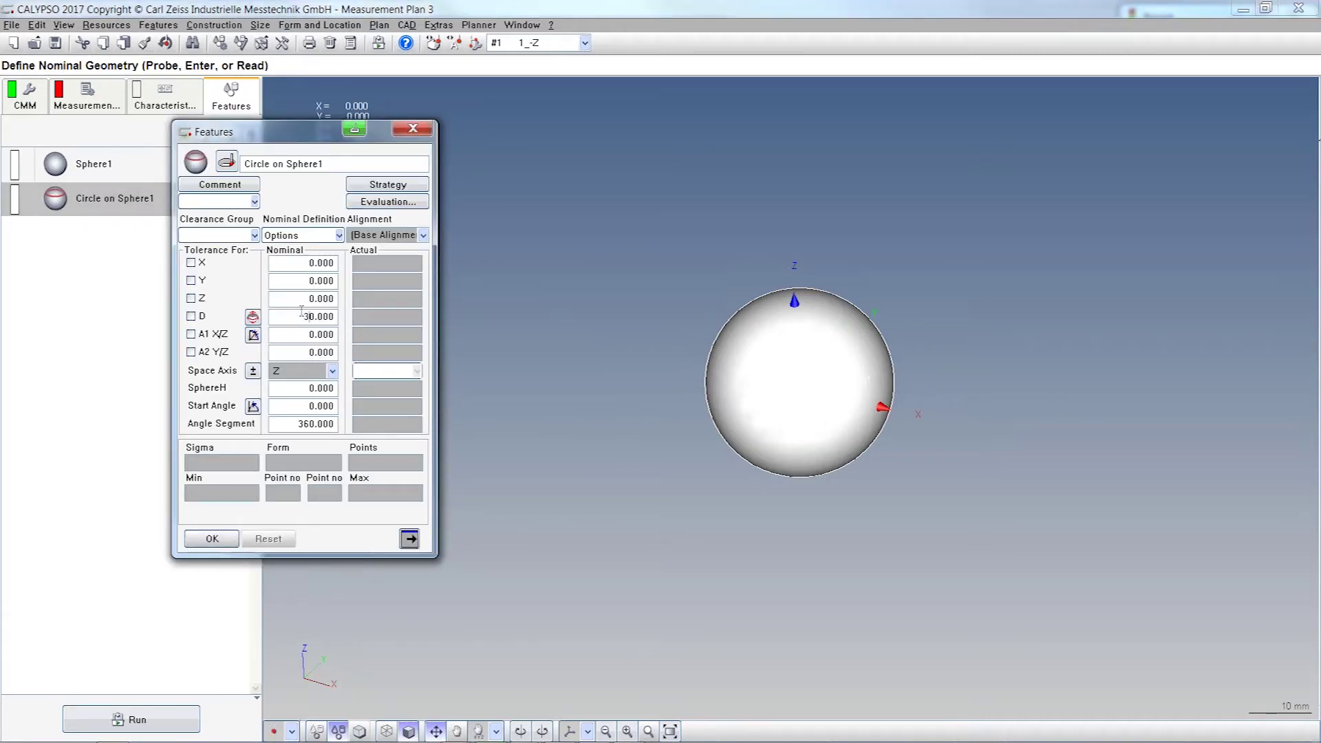
left_click(387, 185)
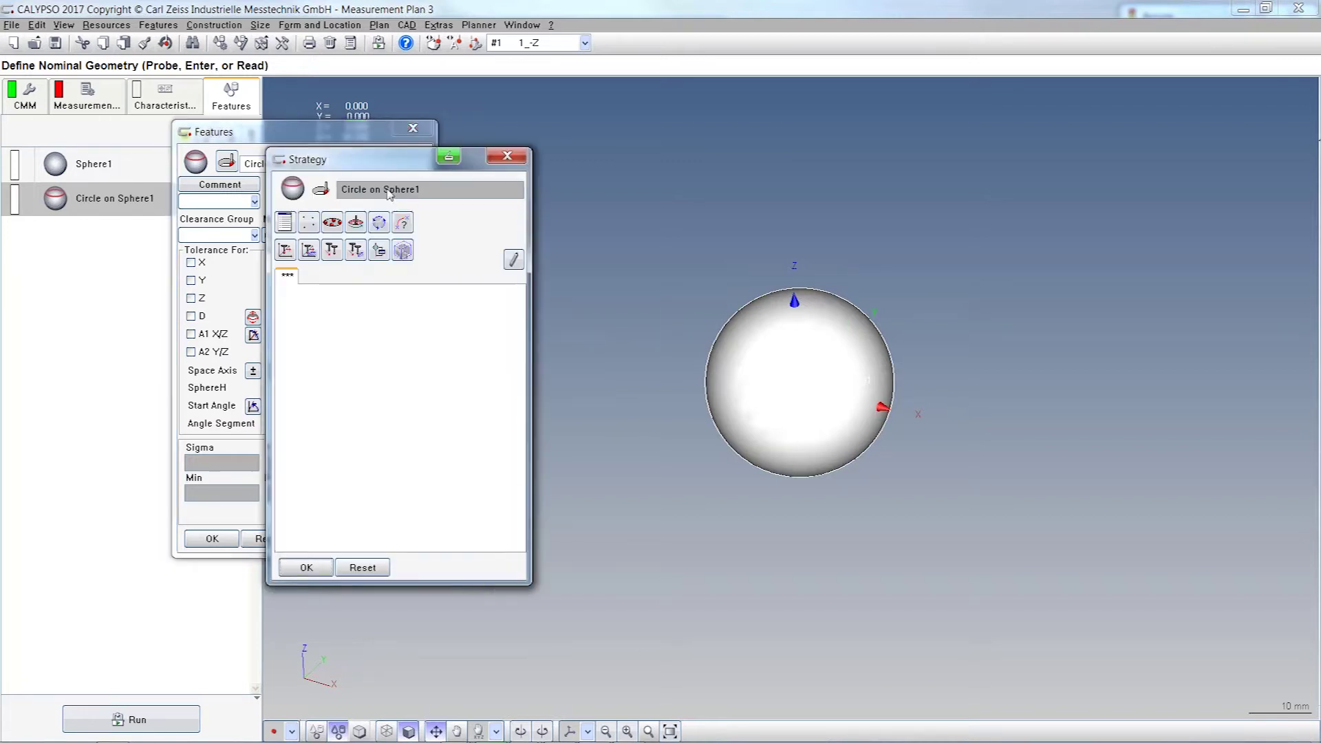
left_click(328, 569)
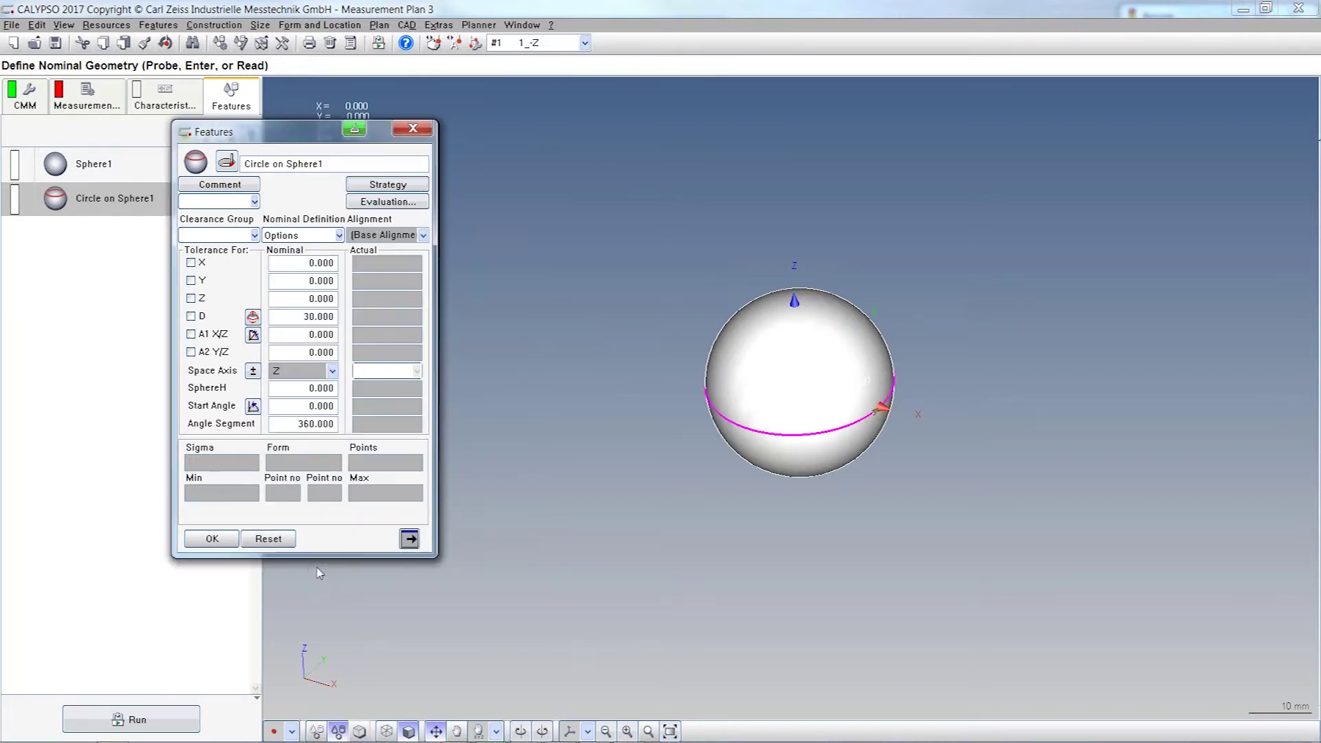
left_click(213, 538)
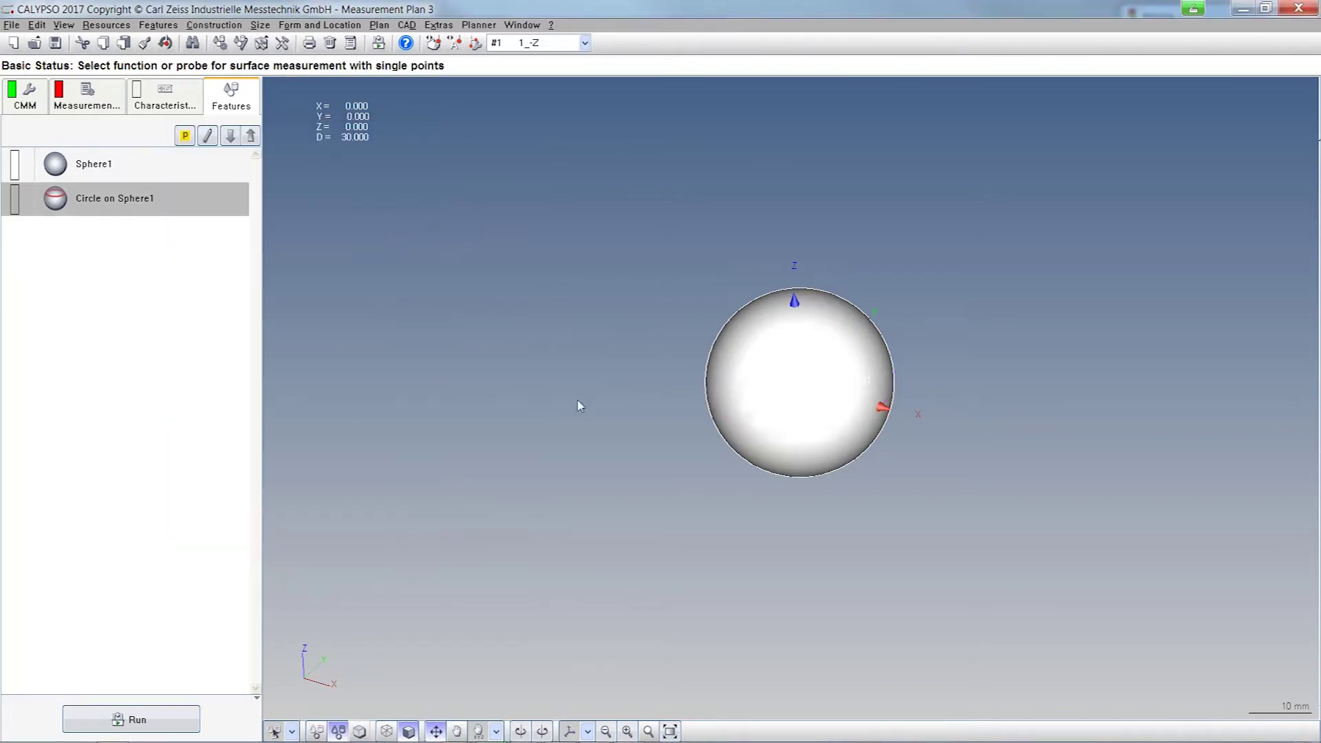
double_click(171, 208)
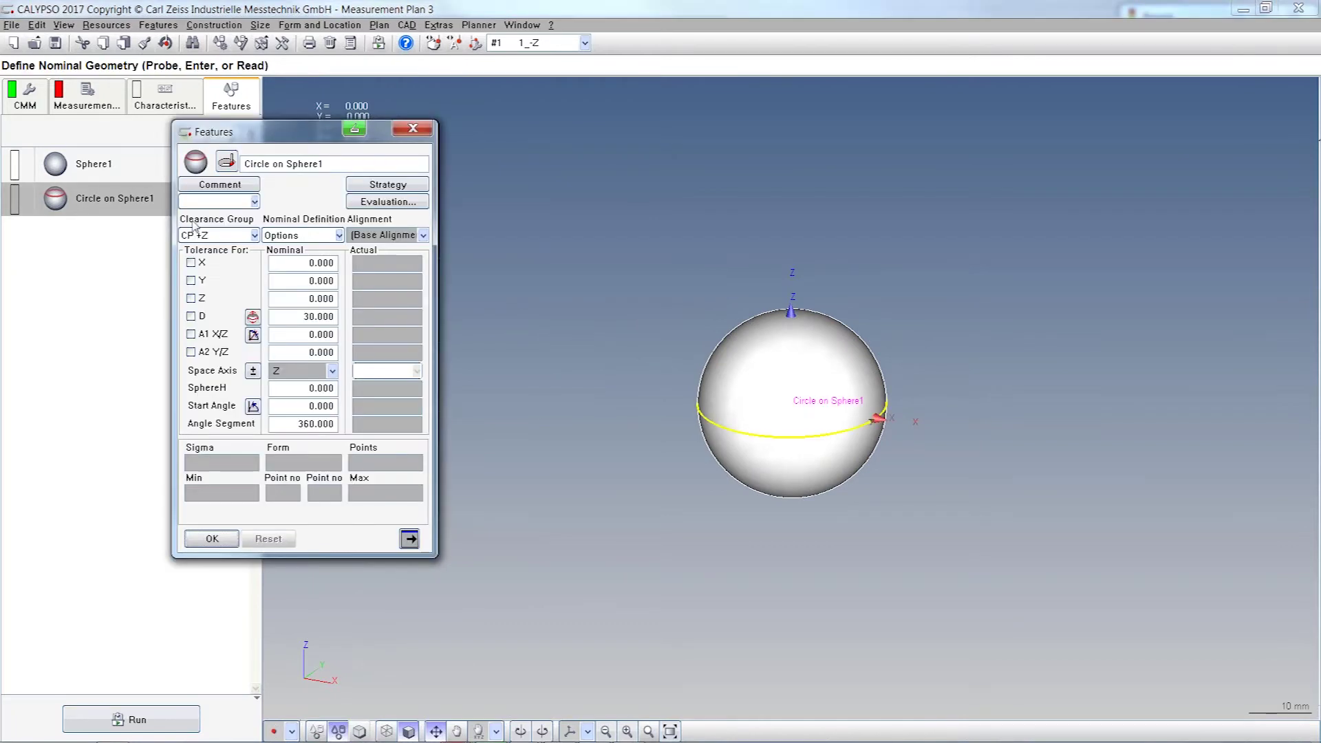
left_click(960, 382)
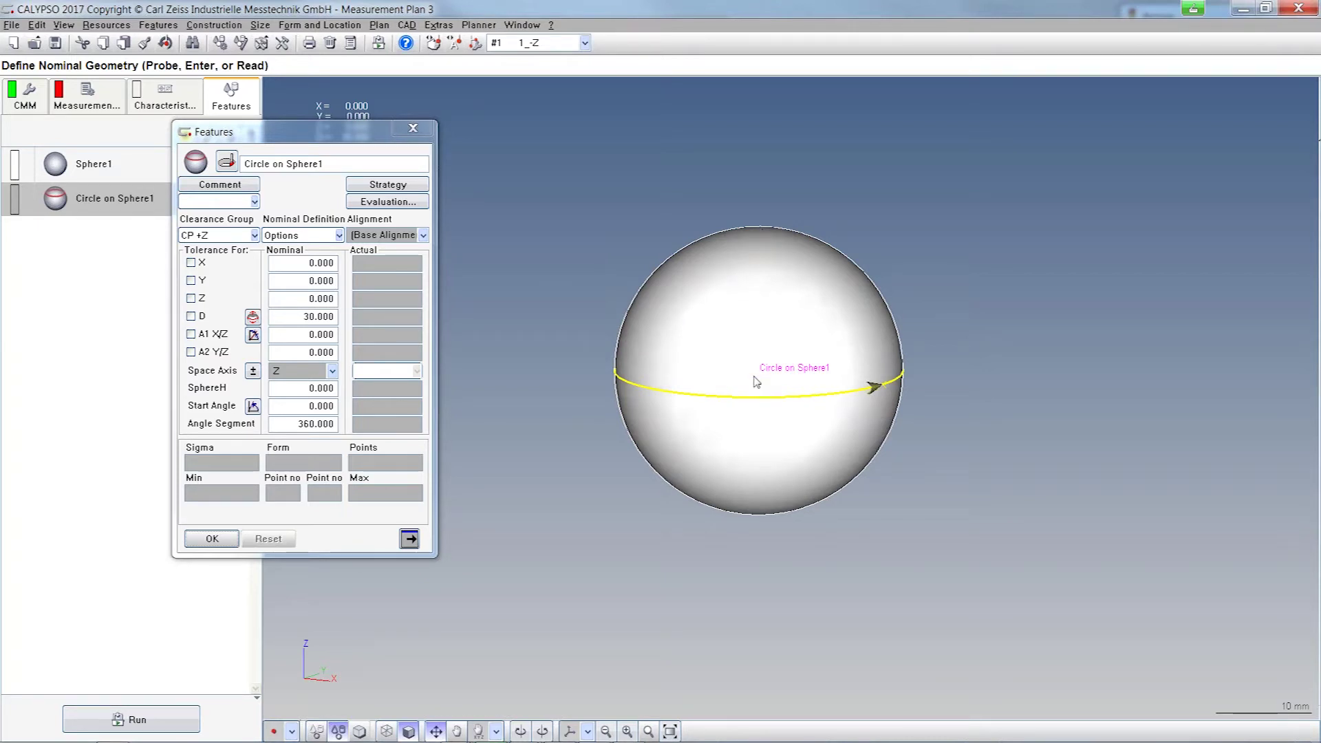
left_click(305, 298)
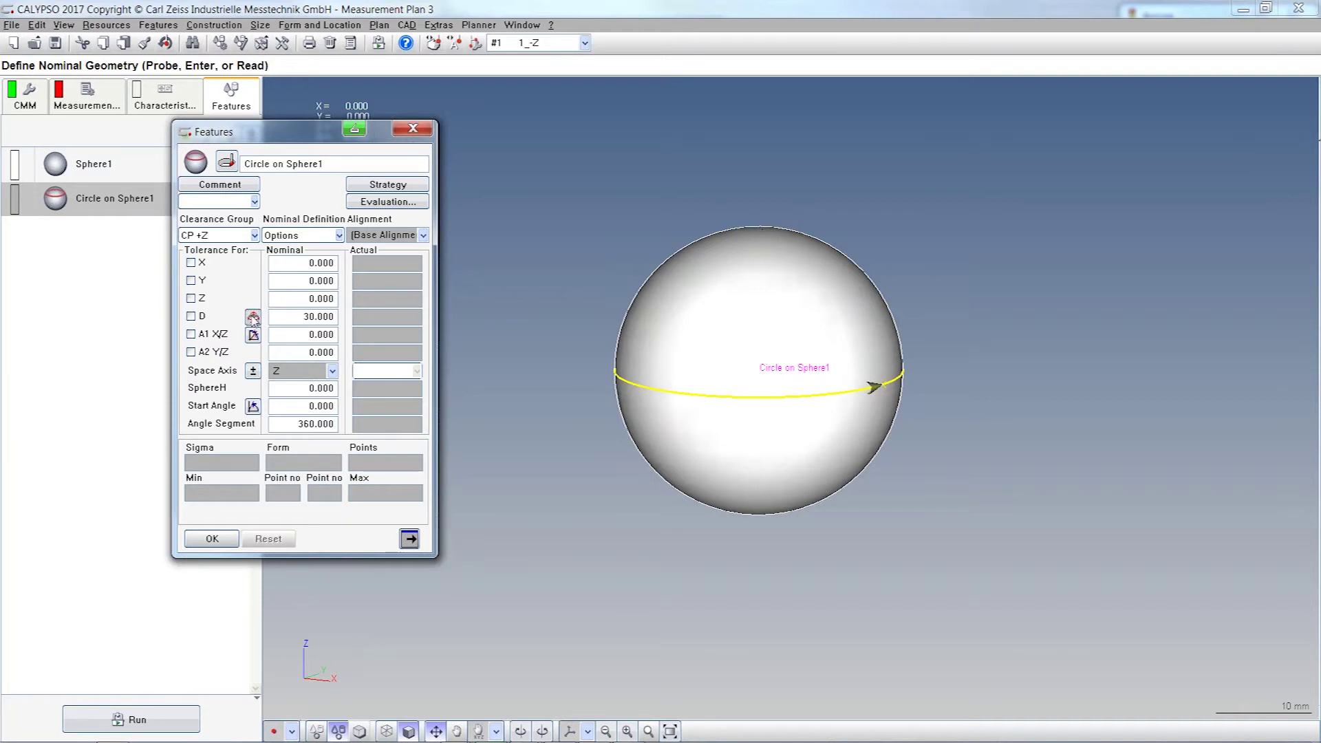
- Shift Circle on Sphere1 2 mm along Z (diameter 29.732), enter SphereH -2, and confirm
left_click(253, 317)
type("2")
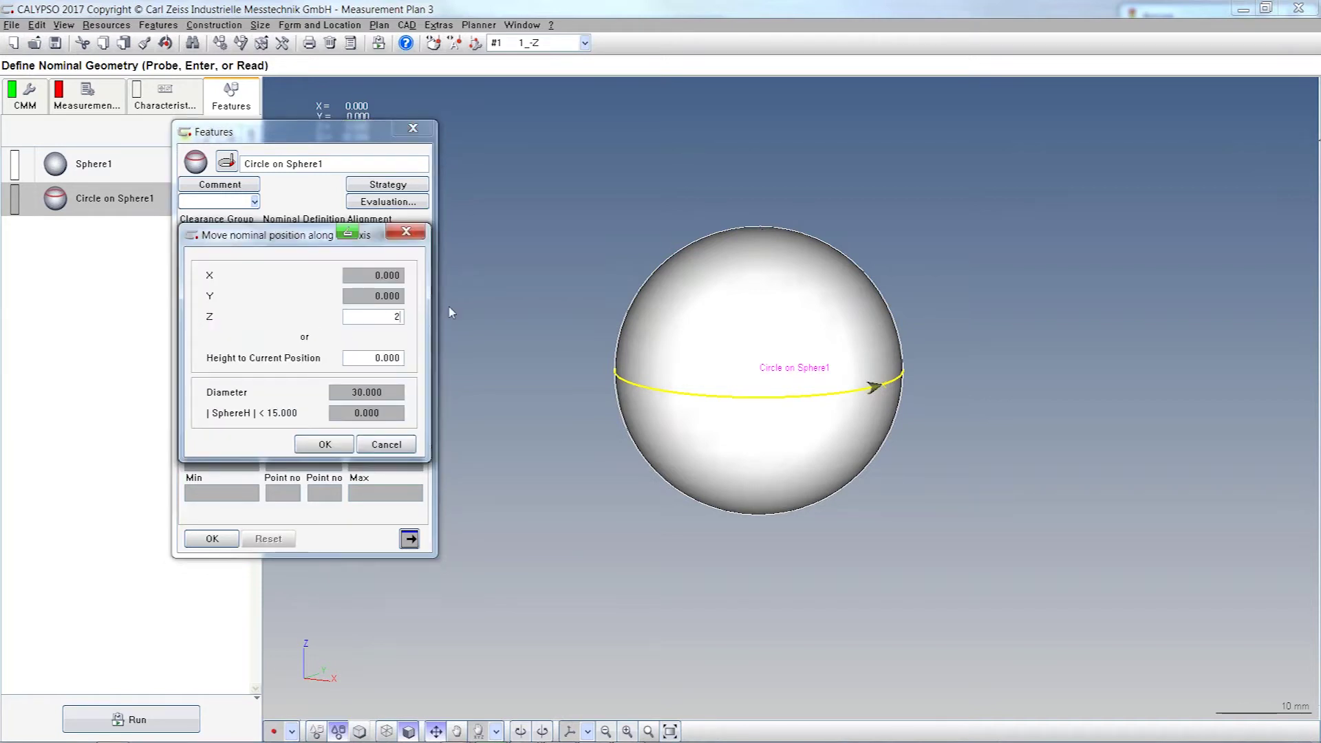
key("Tab")
left_click(337, 442)
left_click_drag(301, 316, 344, 322)
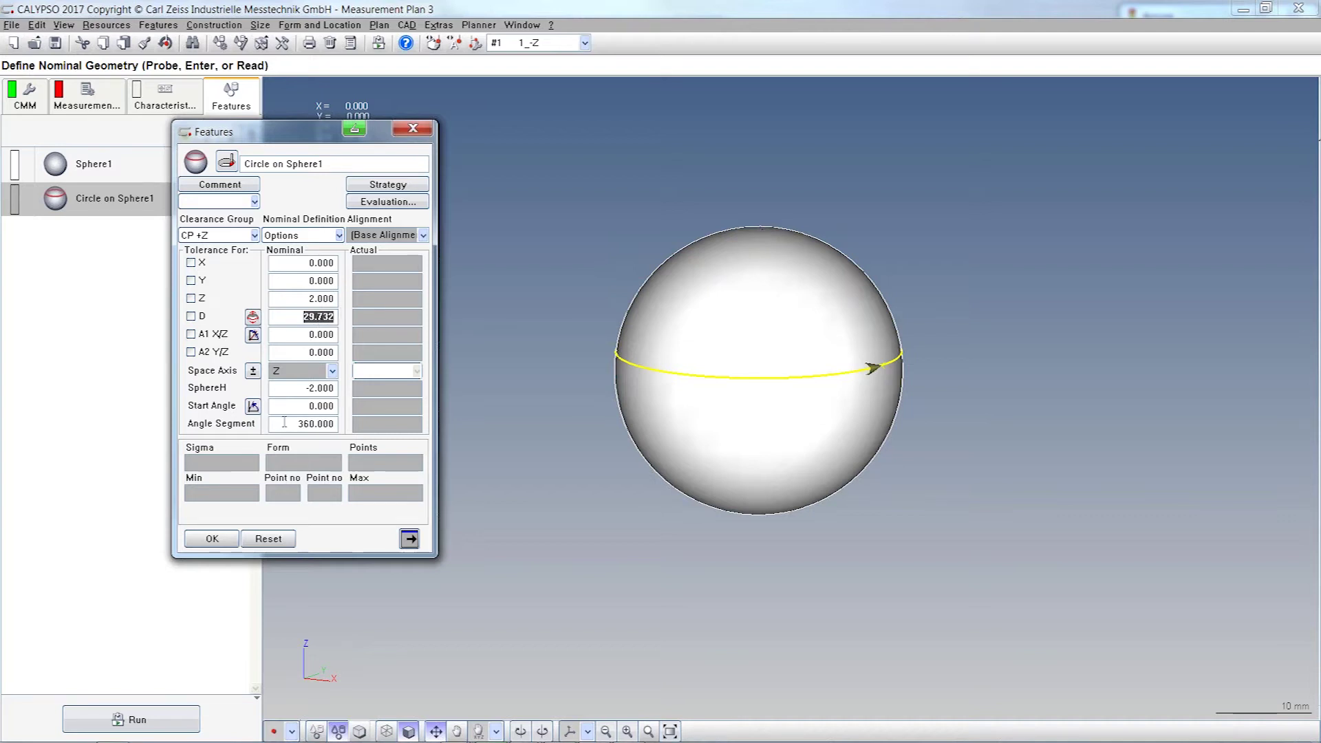
left_click_drag(296, 389, 335, 391)
type("-2")
left_click(212, 539)
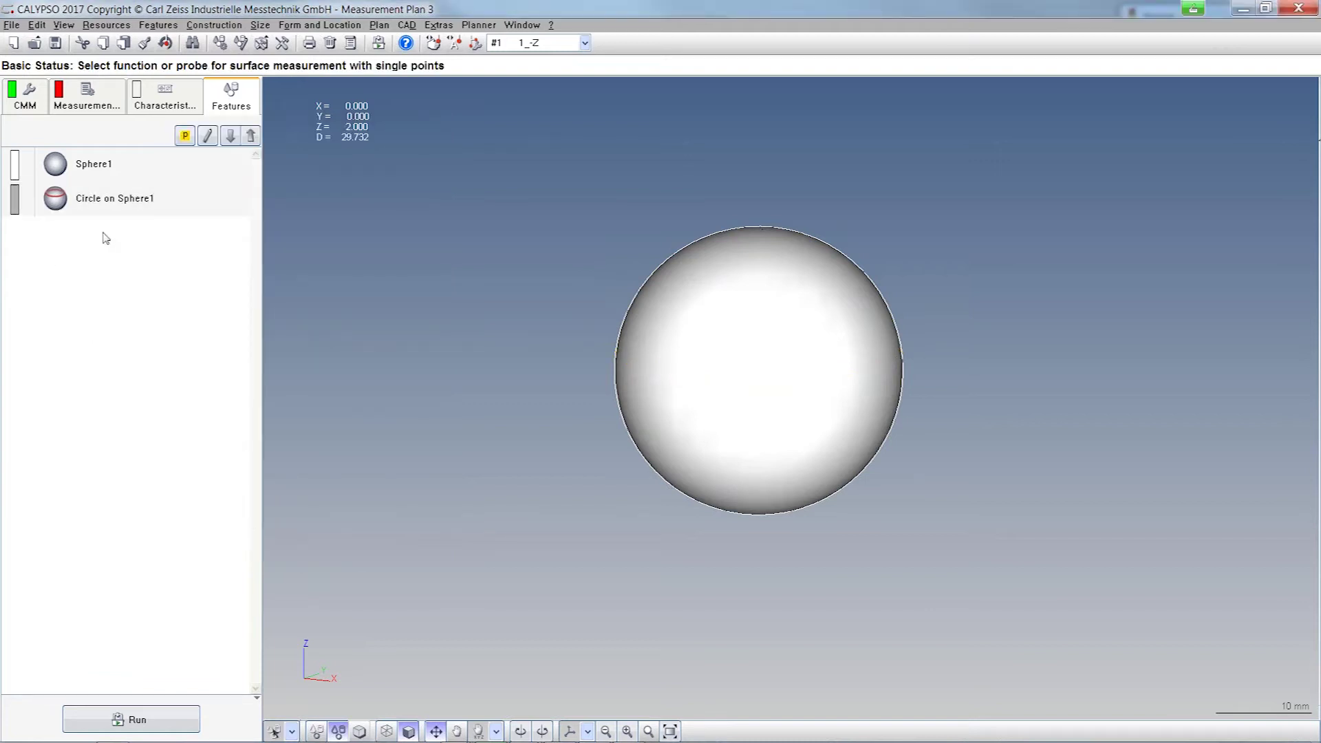
- Delete the Circle on Sphere1 and Sphere1 features
key("Delete")
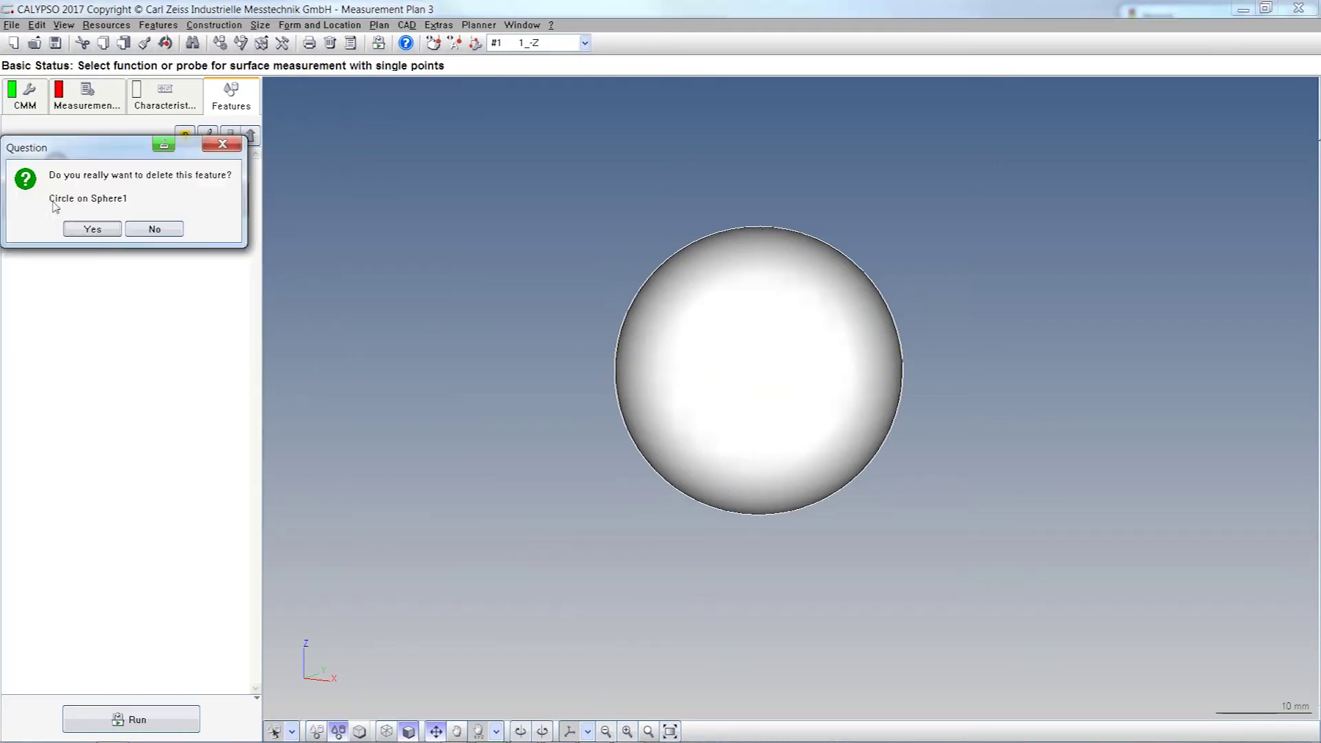
left_click(92, 231)
key("Delete")
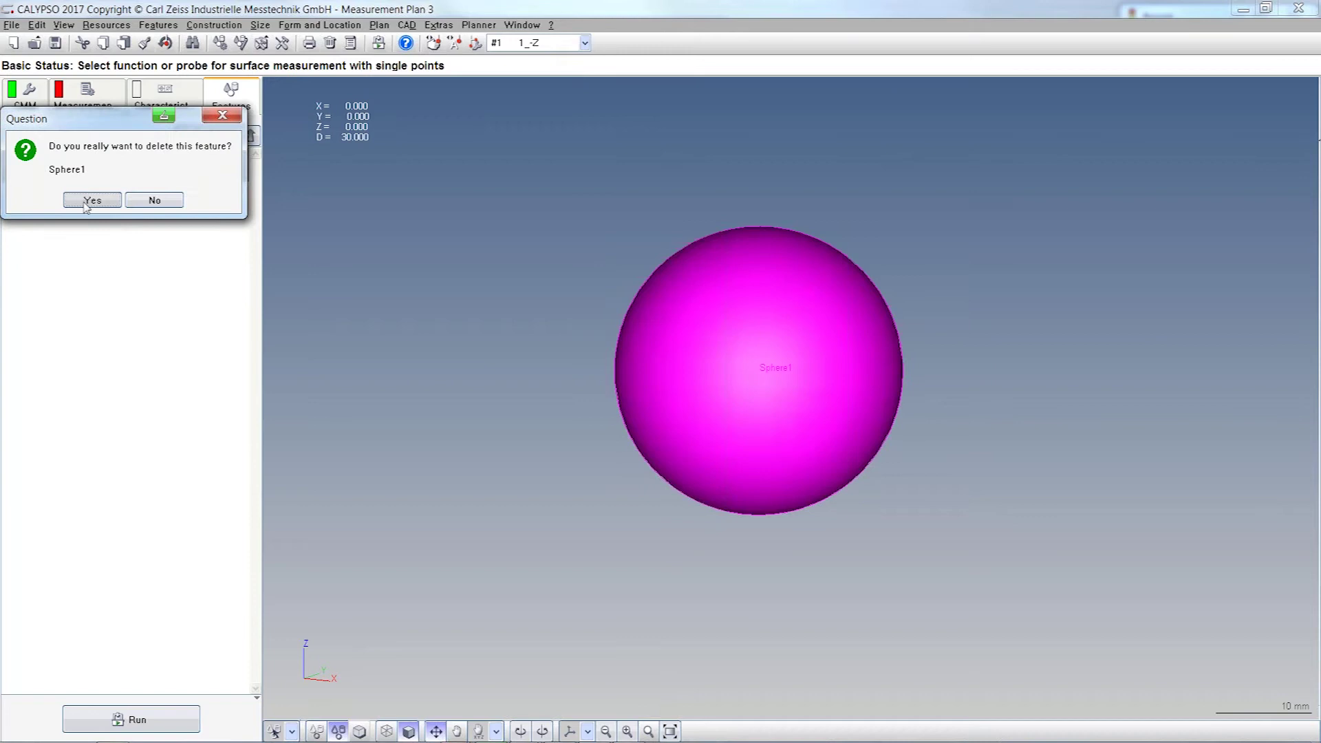
left_click(86, 201)
- Add Torus1 at the origin with nominal diameter 50 and tube diameter D2- 10
left_click(165, 27)
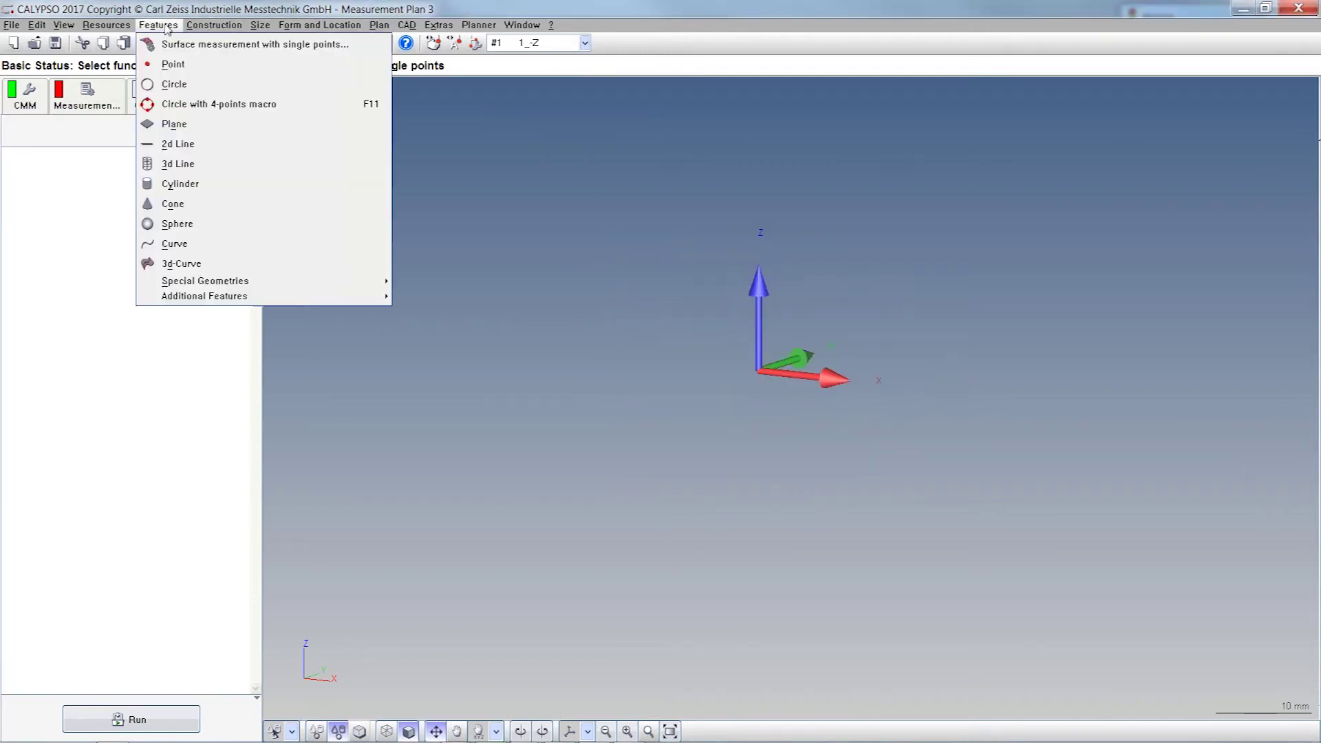
mouse_move(296, 279)
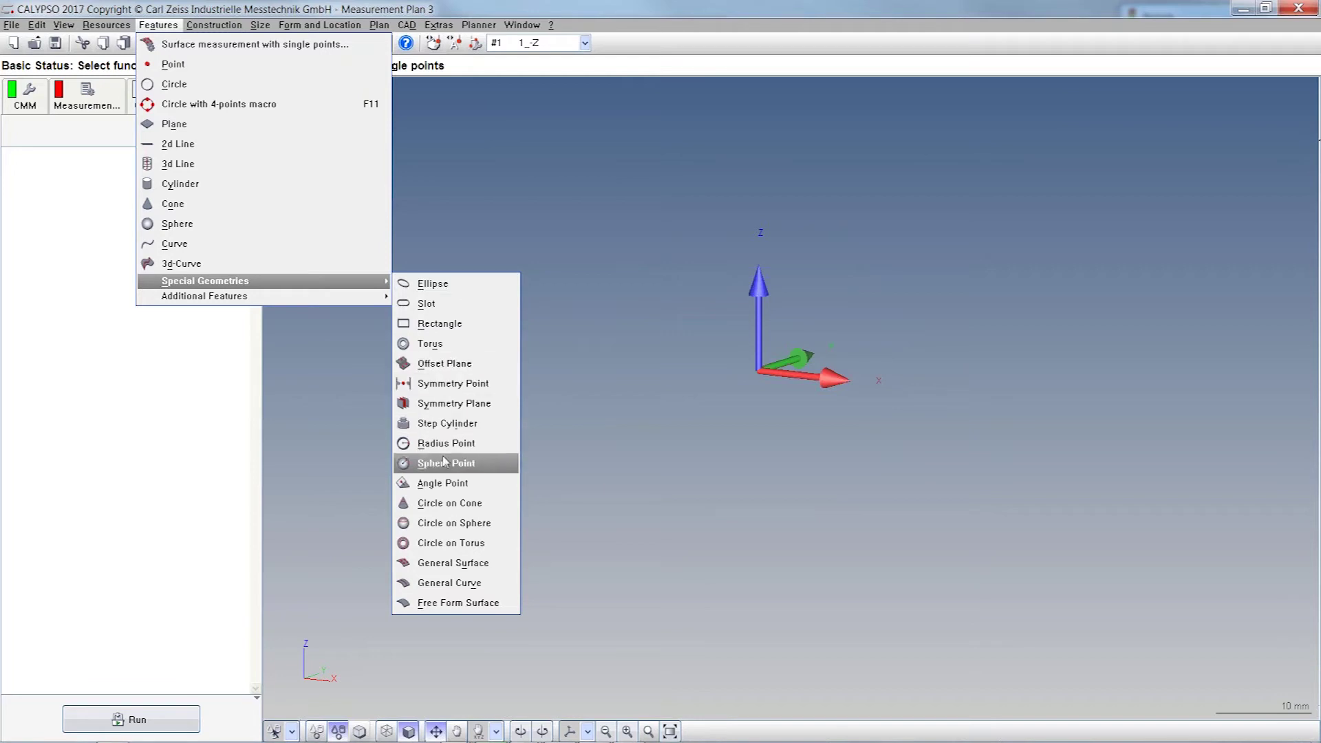
left_click(426, 344)
double_click(216, 172)
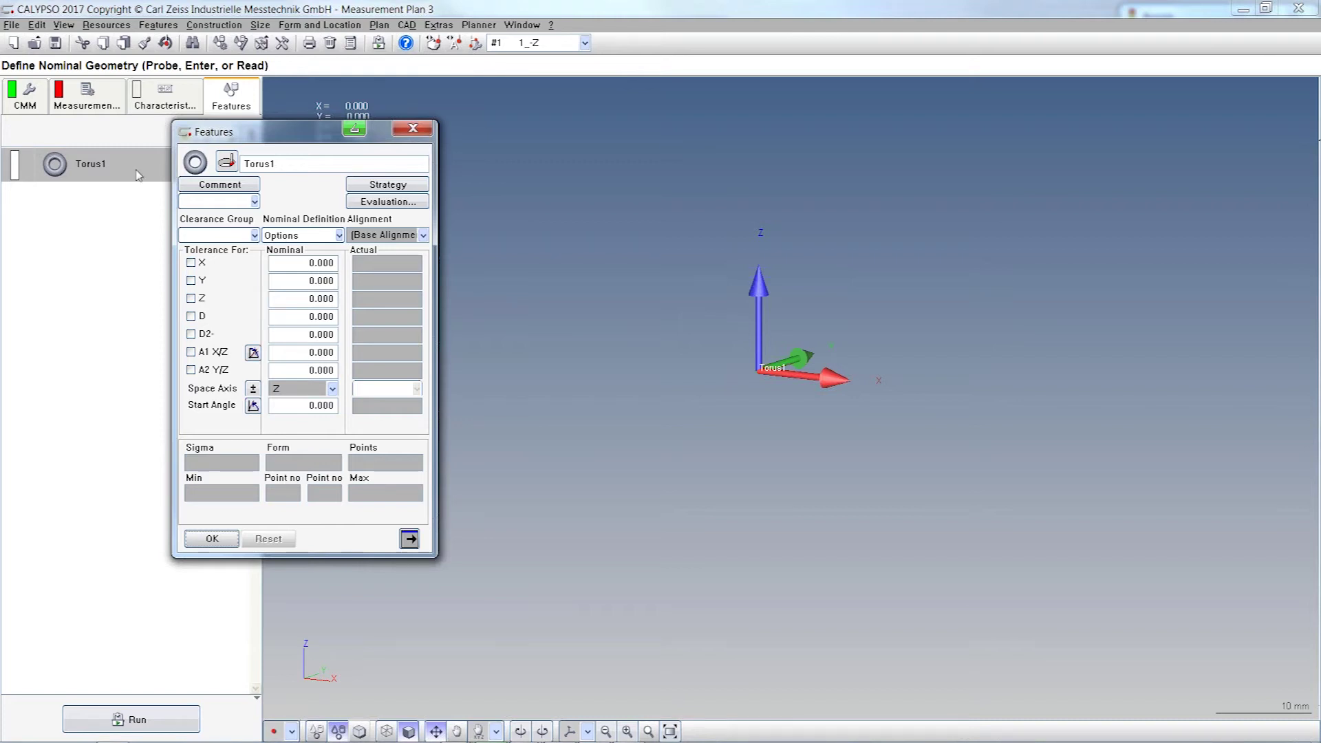
left_click(305, 316)
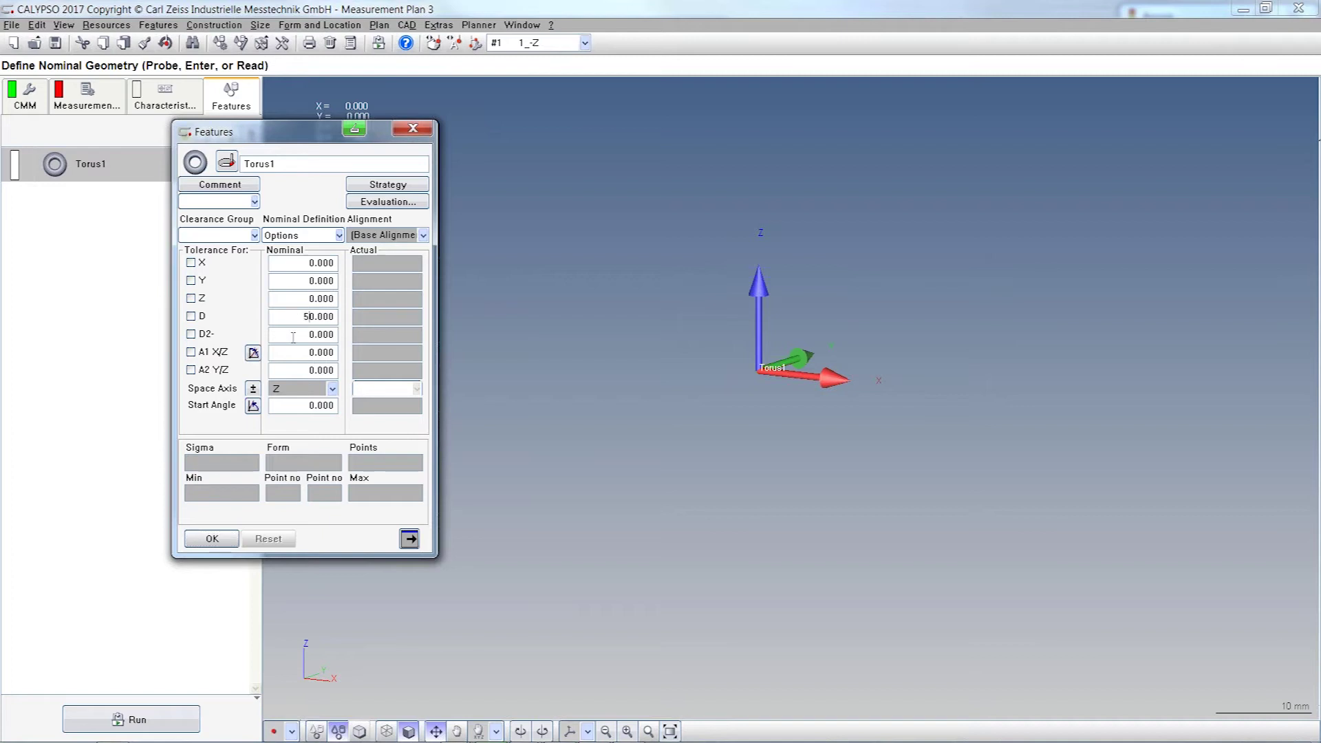
left_click(307, 336)
type("1")
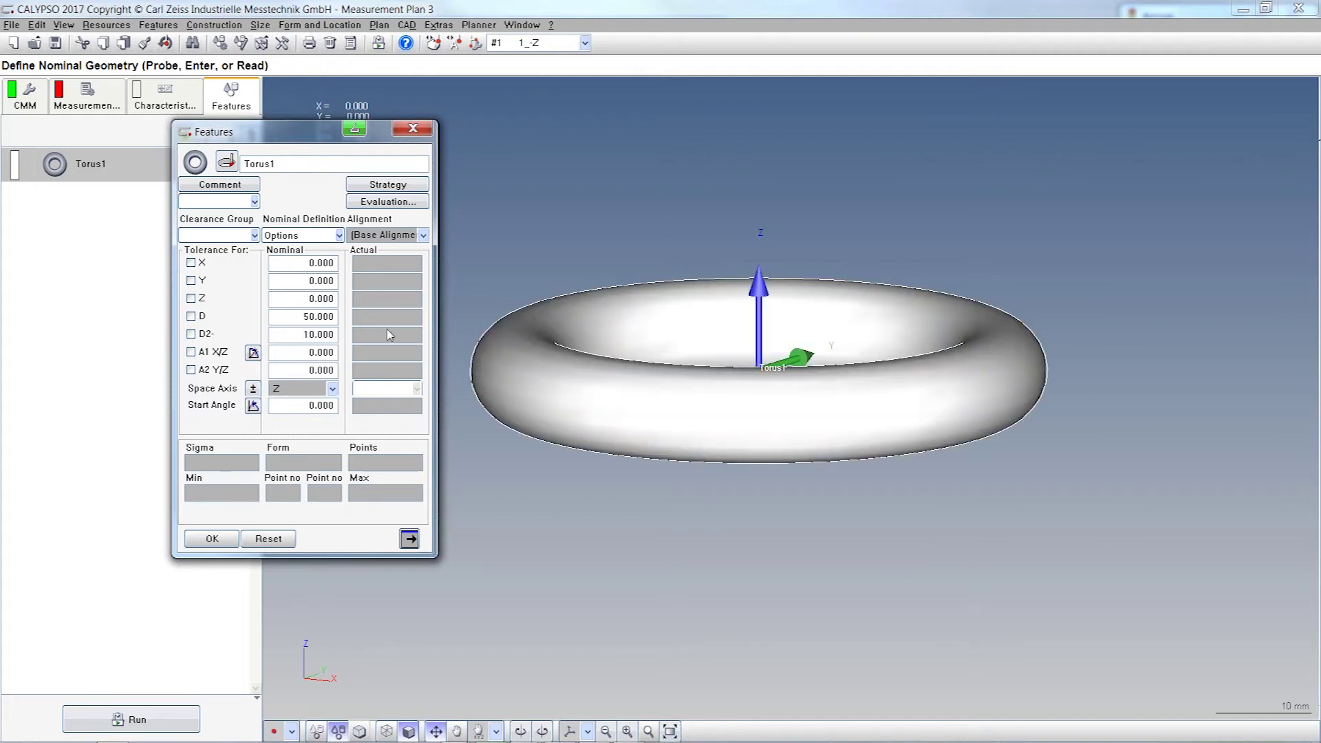
middle_click_drag(936, 416, 748, 486)
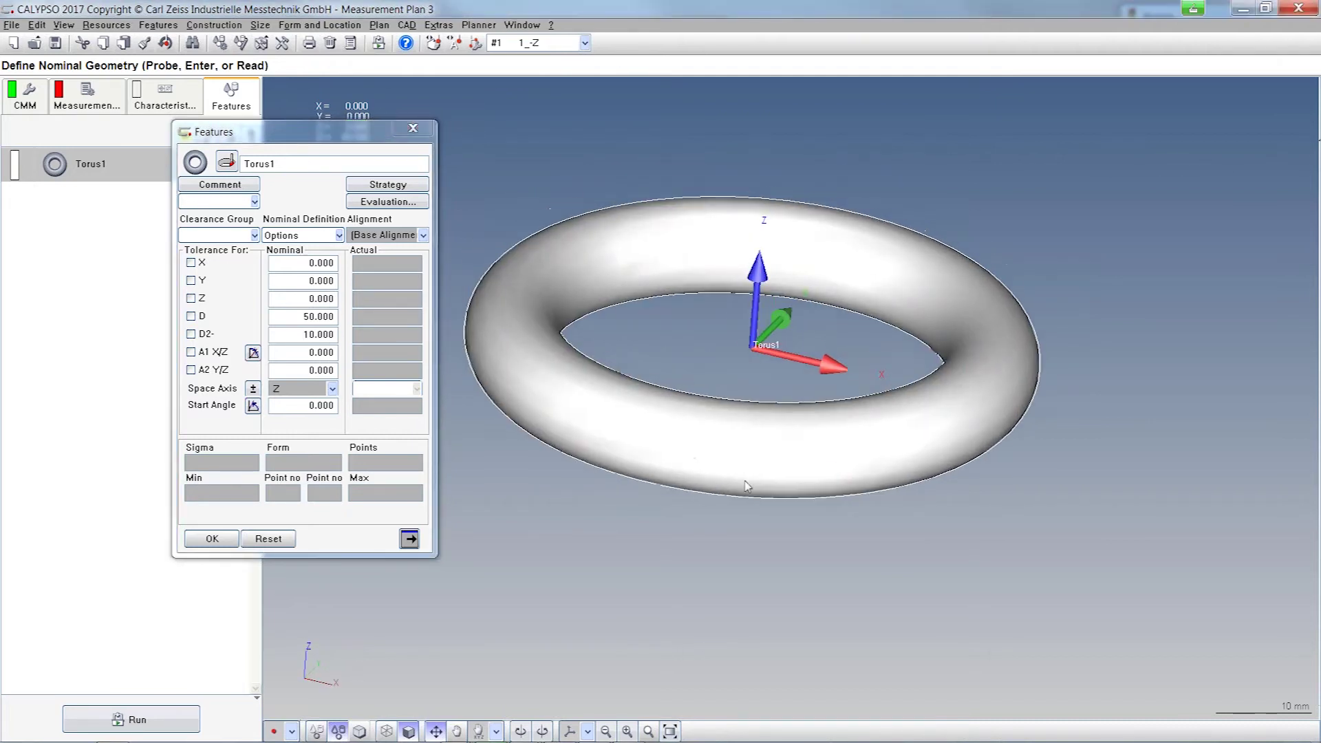
left_click(211, 539)
- Add a Circle on Torus1 feature and set its nominal diameter to 60
left_click(157, 26)
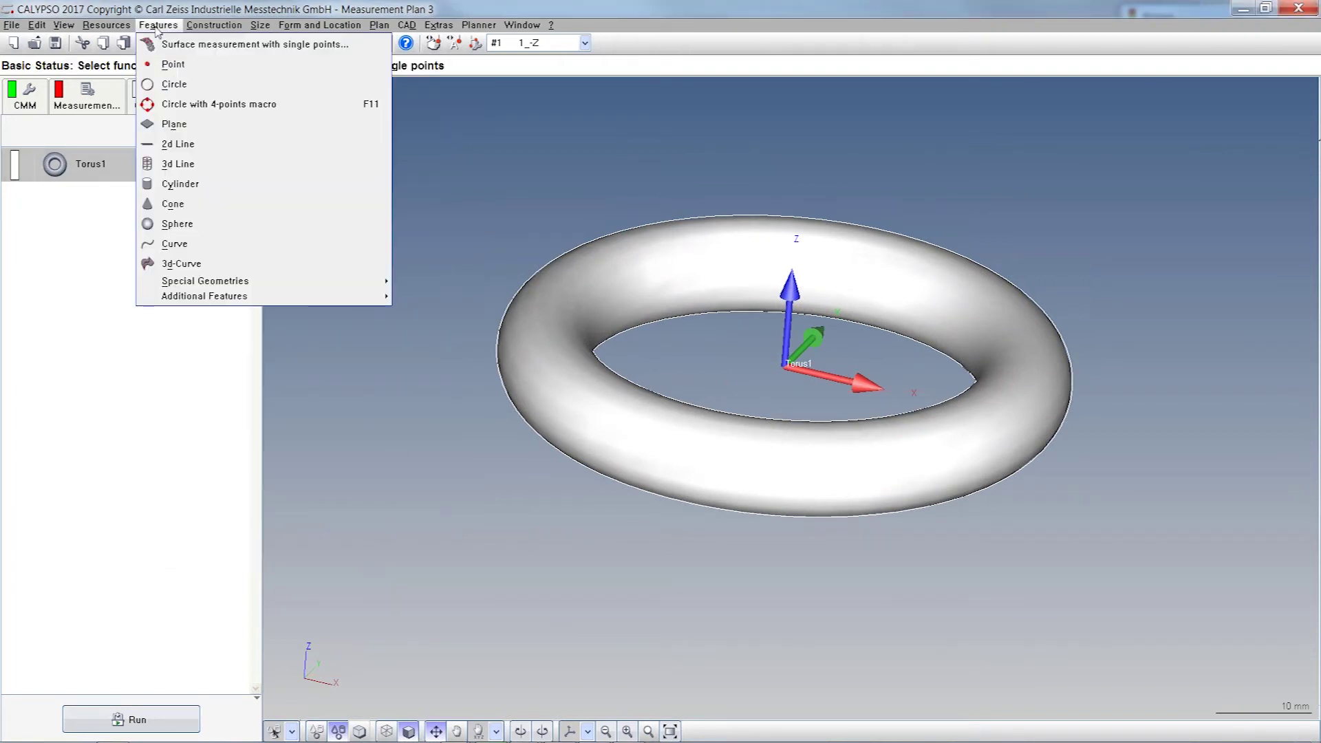
mouse_move(294, 282)
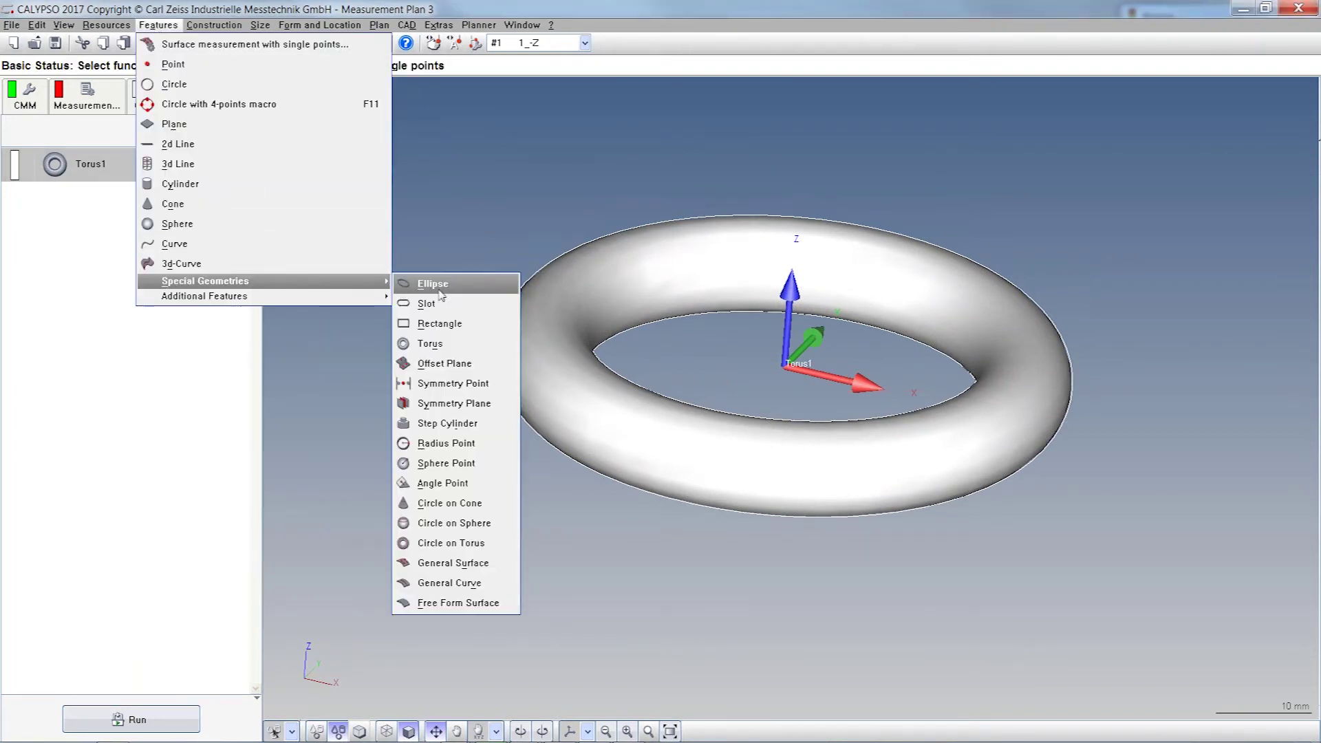
left_click(457, 543)
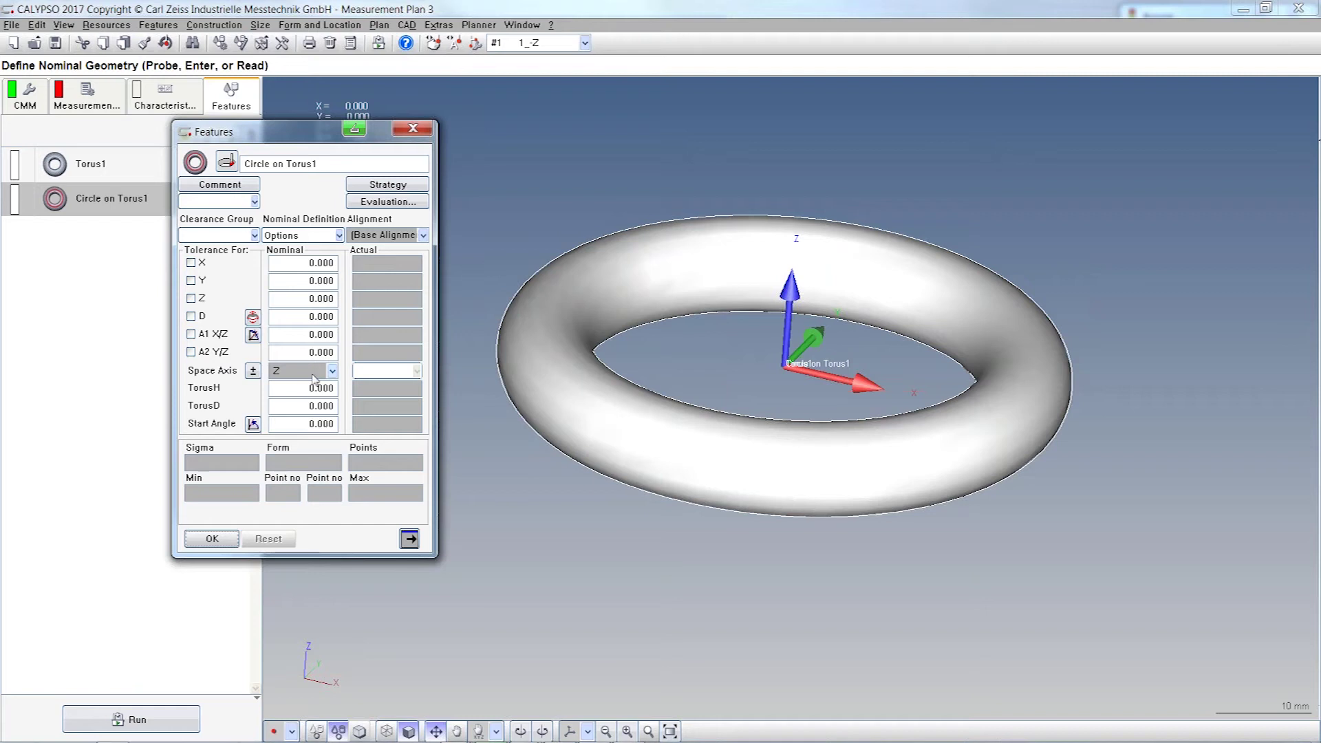
left_click(885, 358)
left_click_drag(885, 358, 923, 392)
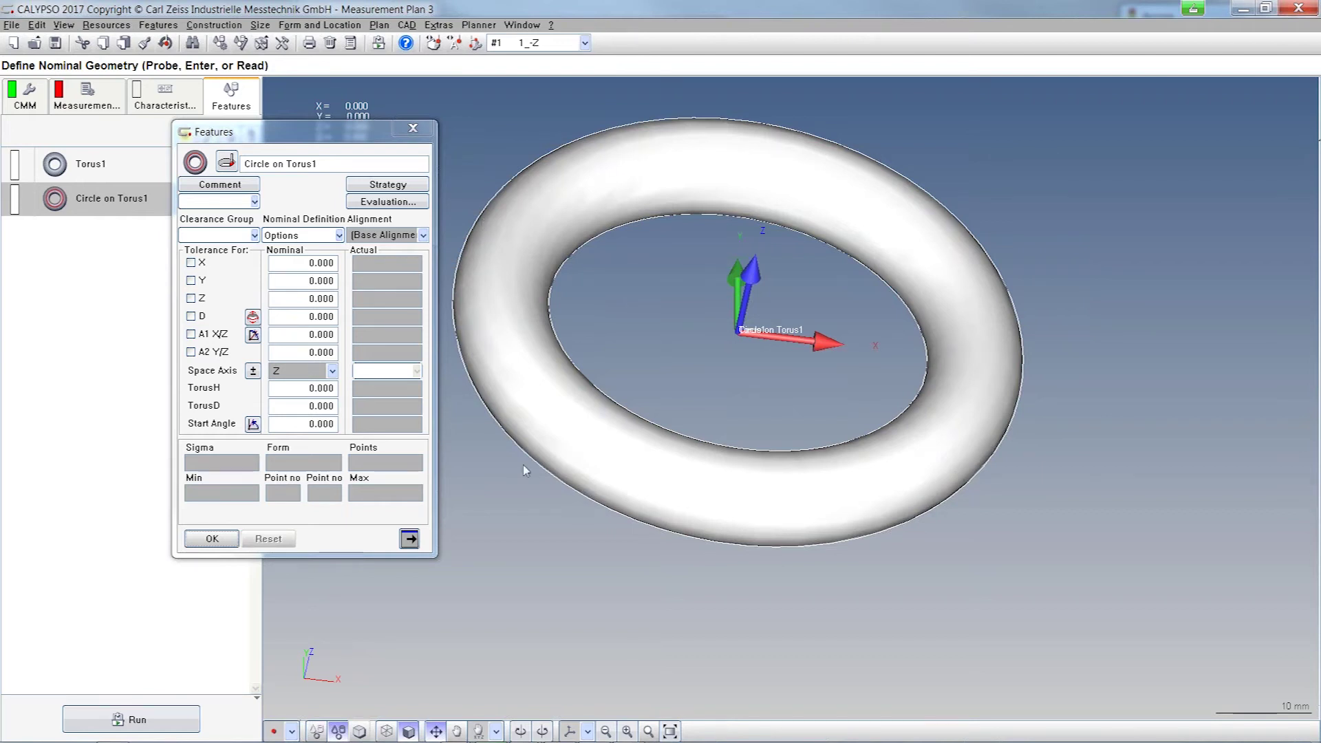
double_click(303, 316)
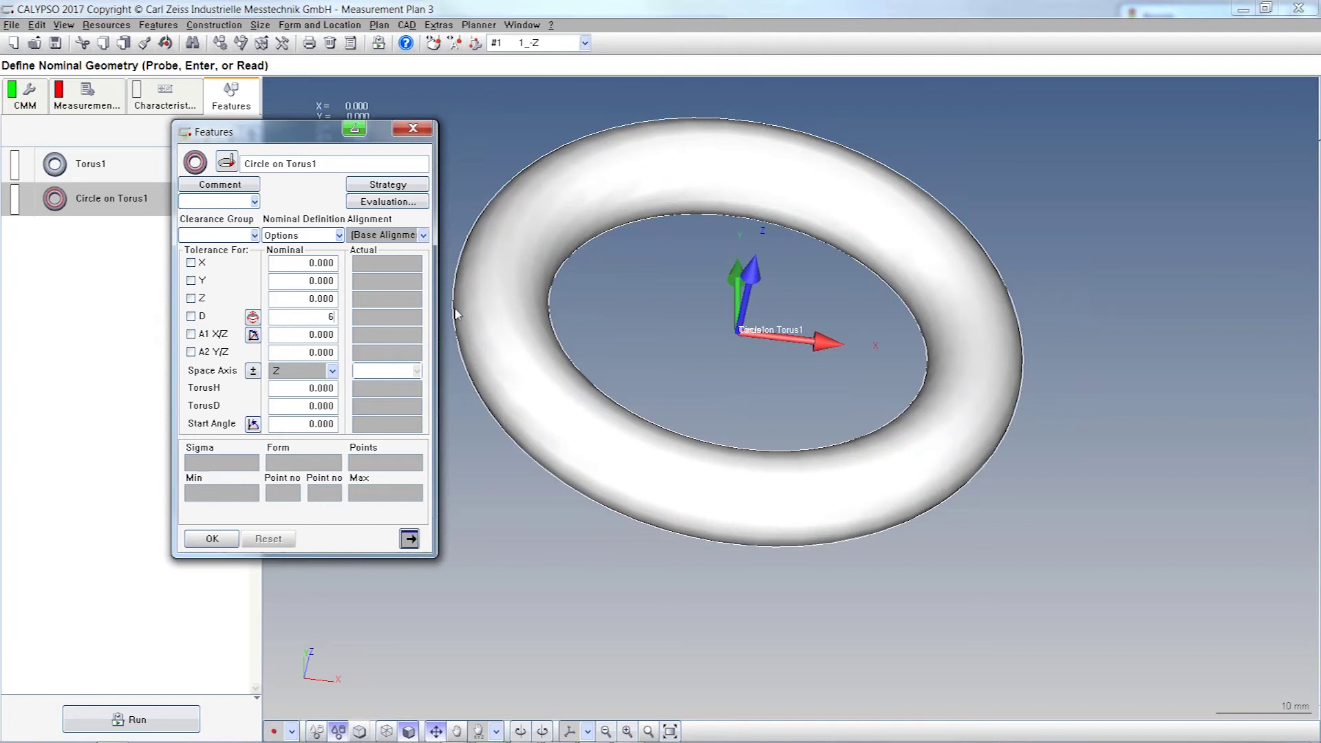
type("60")
key("Tab")
- Give Circle on Torus1 a Large Circle Path measuring strategy
left_click(387, 185)
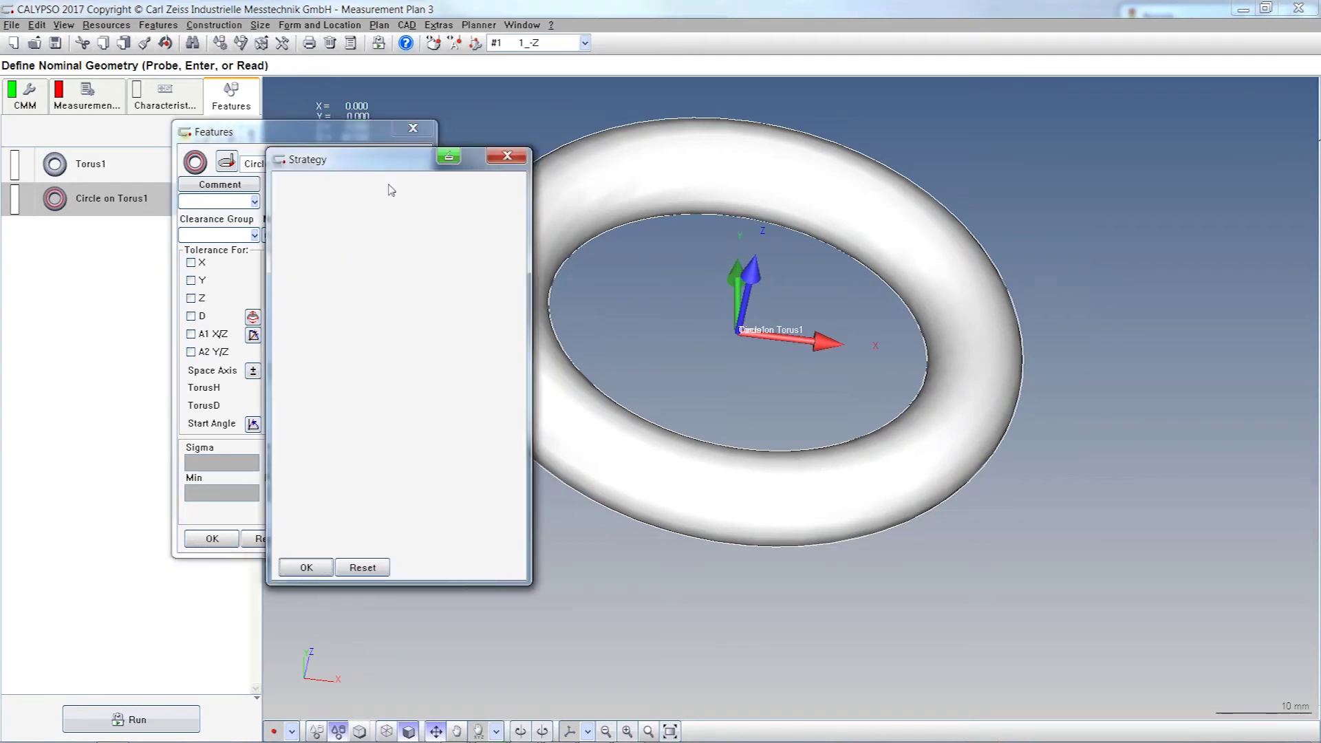
left_click(331, 250)
left_click(323, 324)
left_click(307, 568)
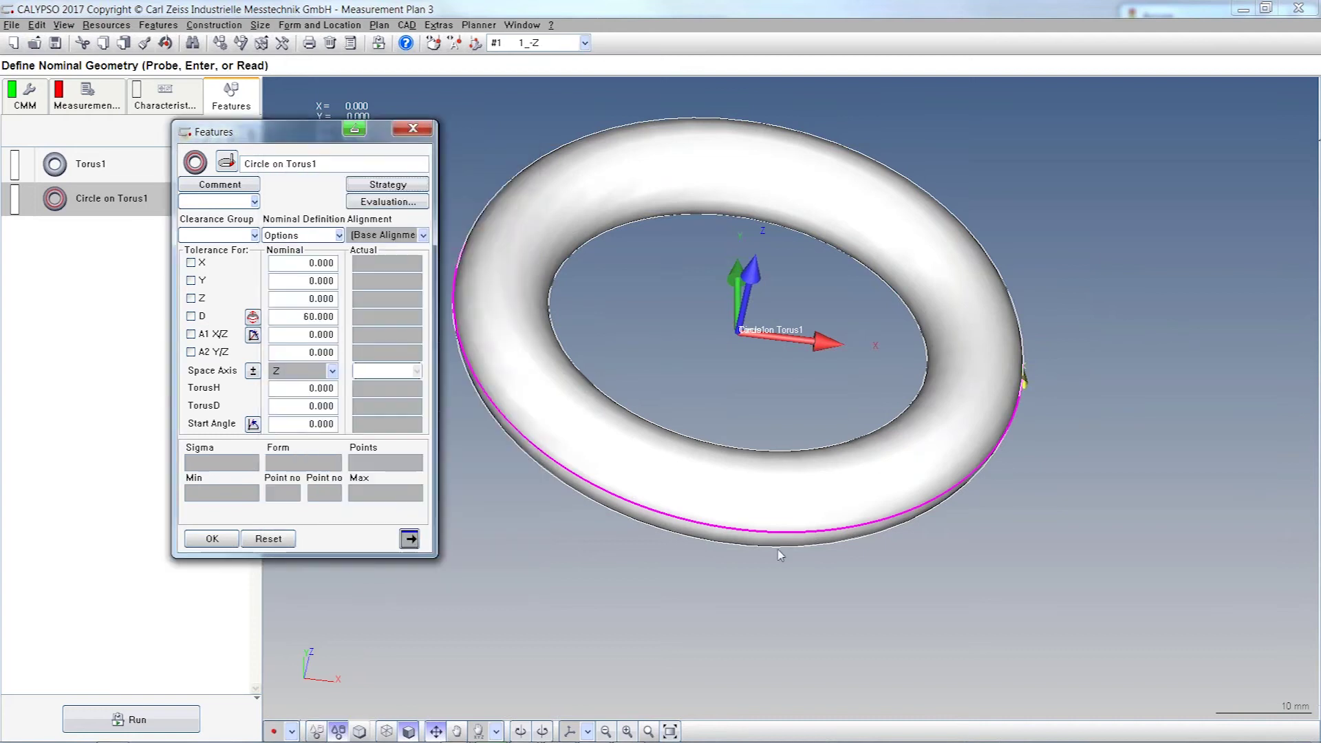
- Orbit and pan the view to inspect the magenta circle path around the torus
middle_click_drag(1104, 511, 1092, 444)
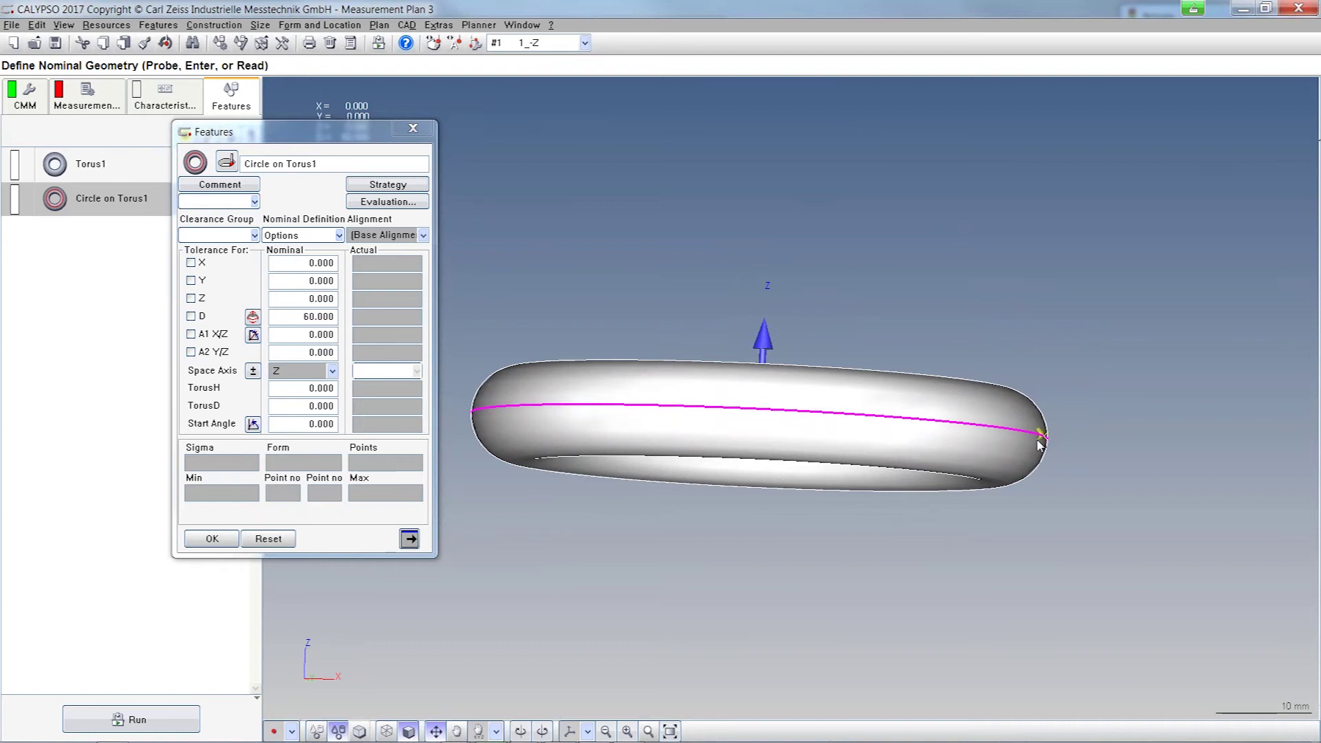
middle_click_drag(1059, 453, 1053, 457)
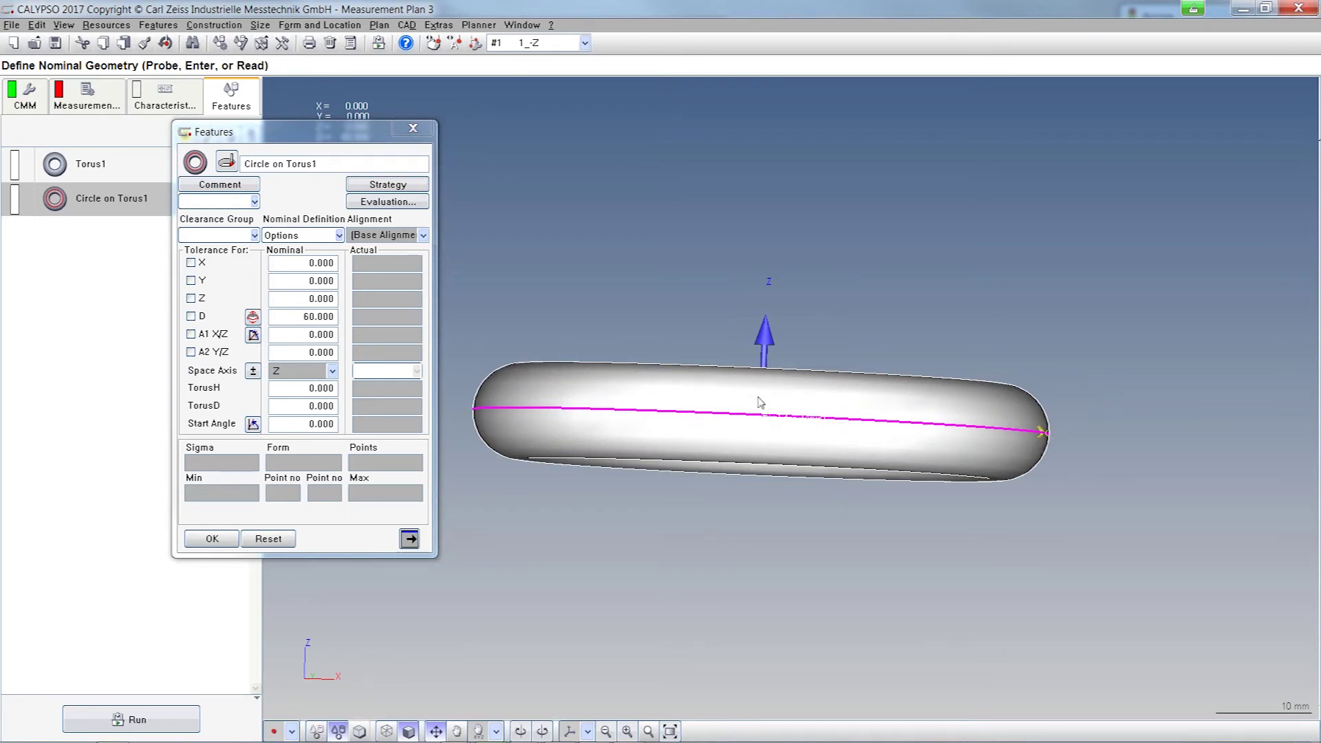
middle_click_drag(866, 416, 786, 579)
left_click_drag(771, 560, 844, 596)
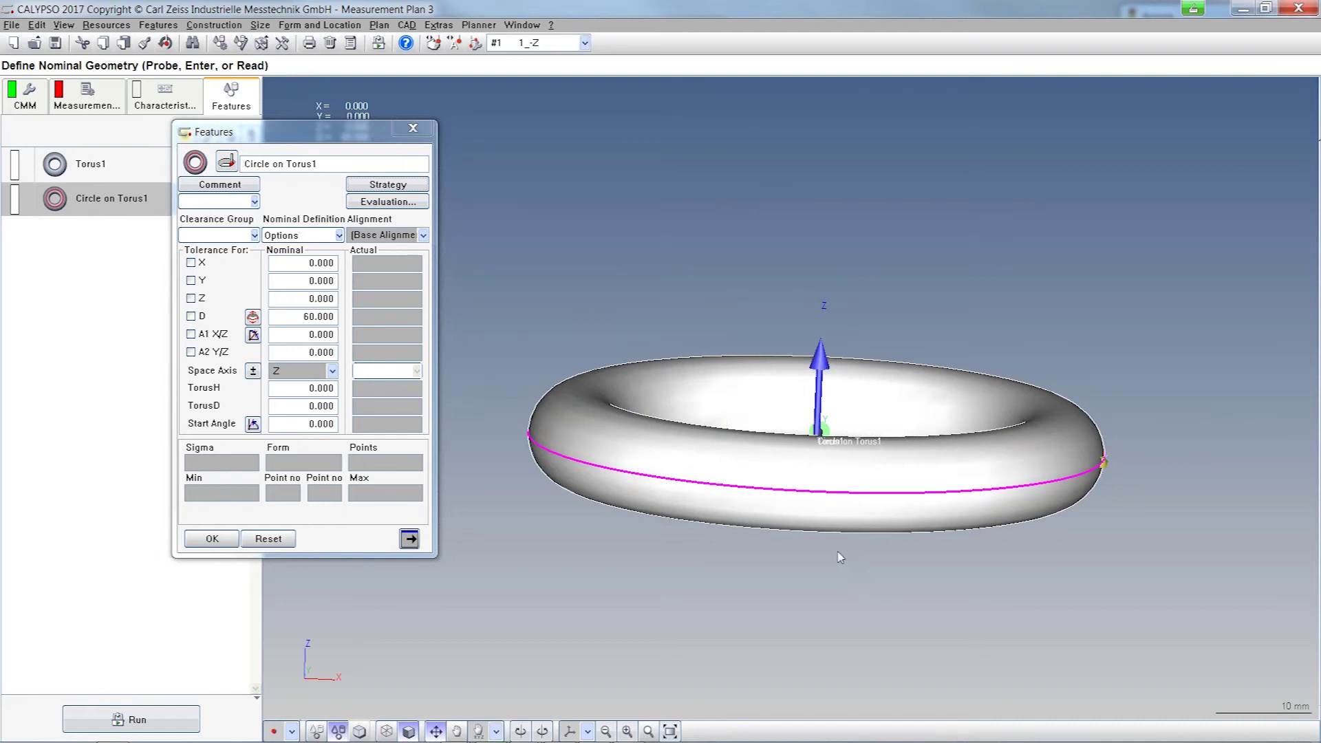
mouse_move(844, 559)
middle_mouse_down()
mouse_move(828, 572)
mouse_move(822, 556)
middle_mouse_up()
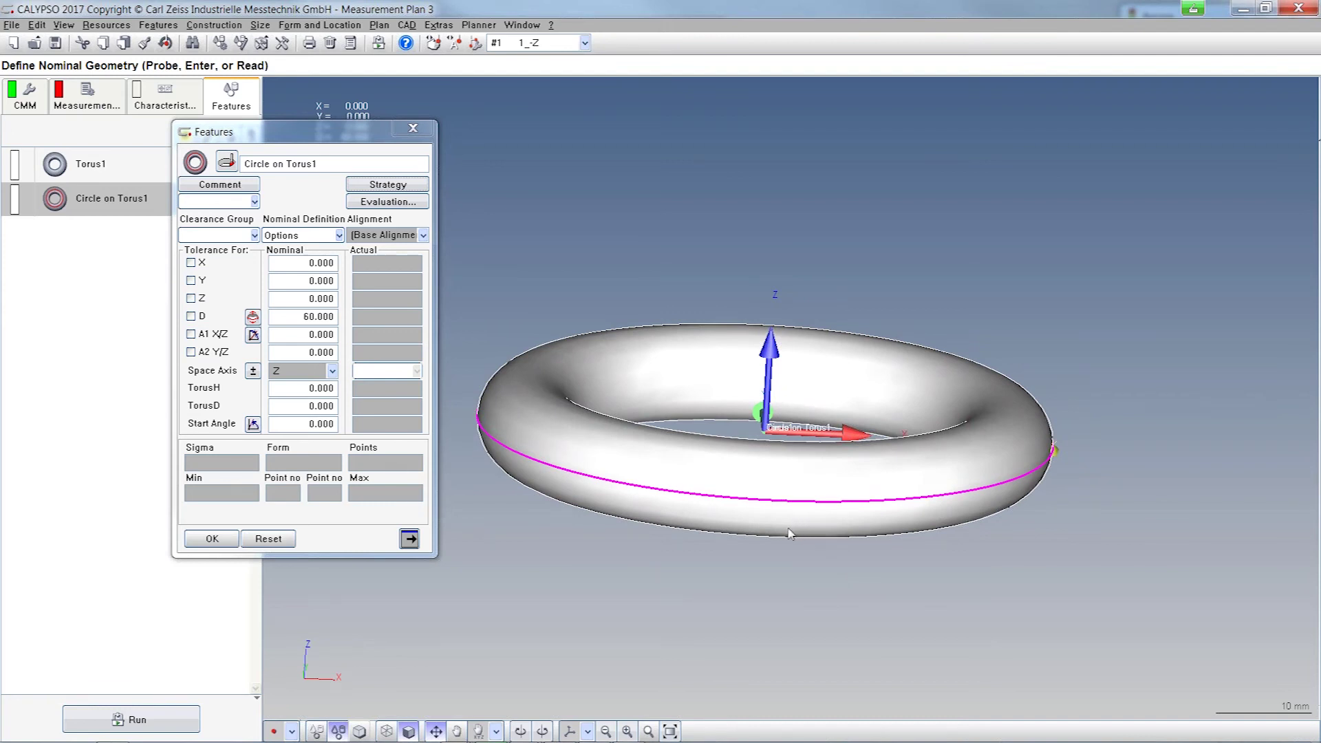
- Move Circle on Torus1 2 mm along Z, accepting the resulting 0.000 diameter
left_click(253, 317)
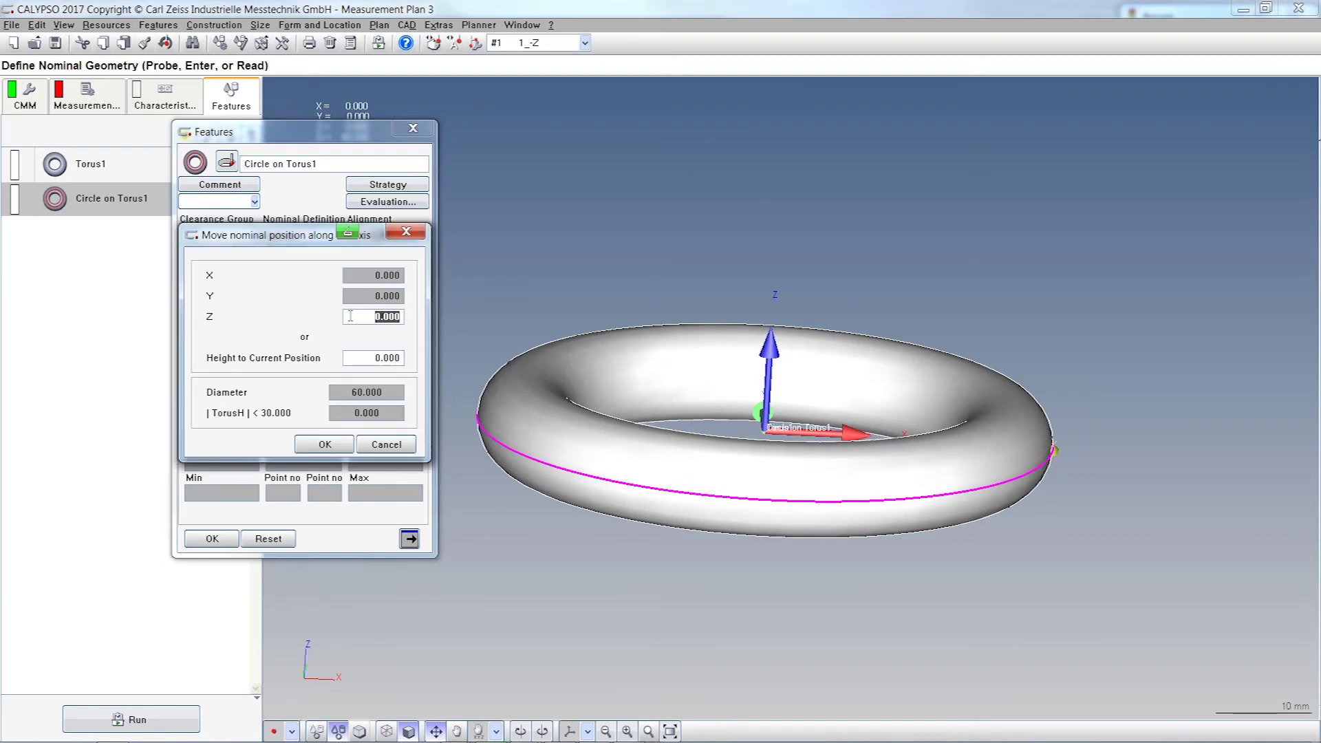
type("2")
key("Tab")
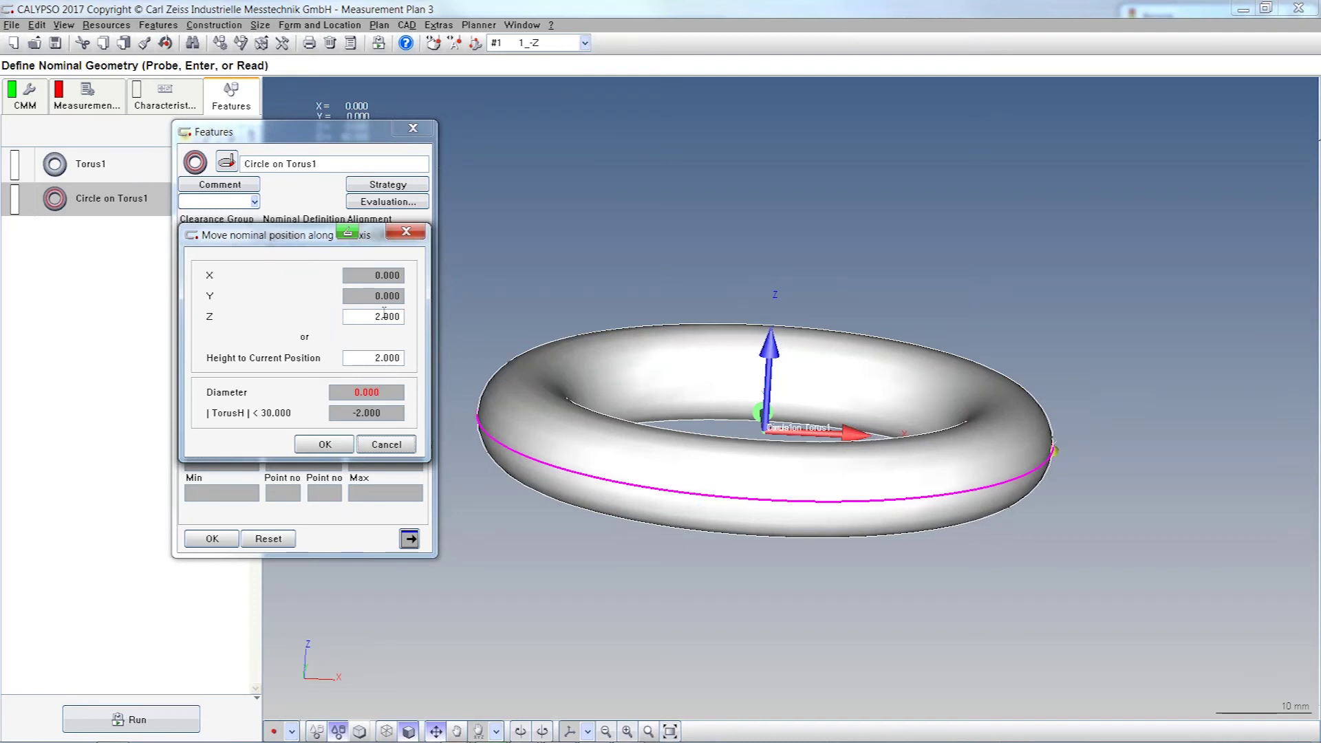
left_click(350, 445)
key("Escape")
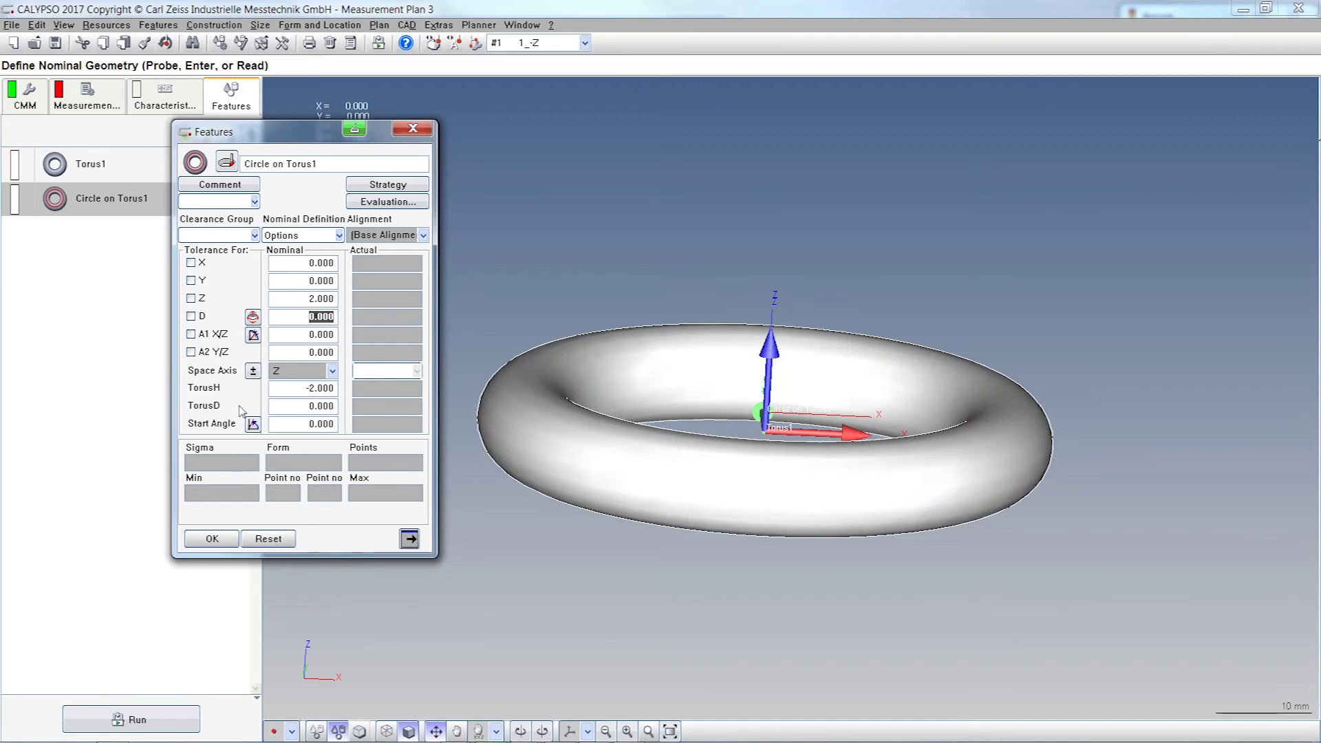
left_click(275, 406)
- Close the circle's definition and delete the old Circle on Torus1
left_click(220, 541)
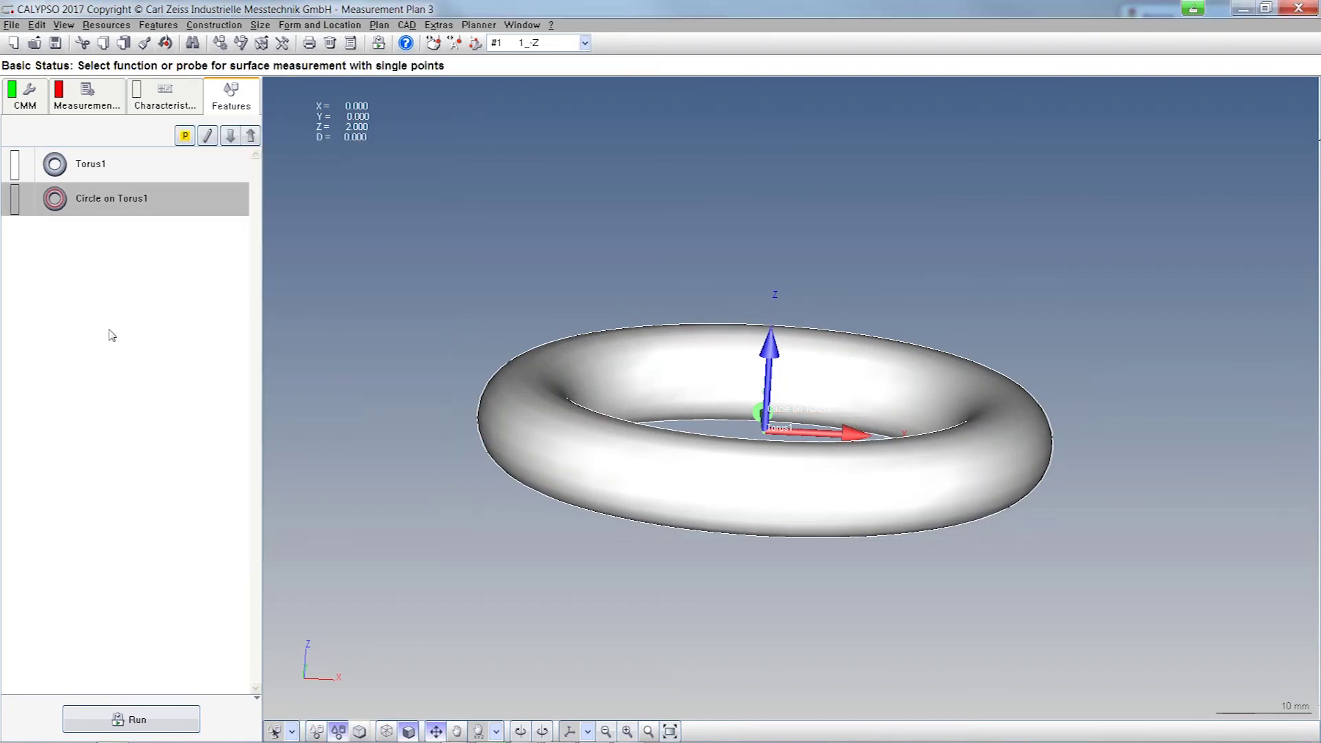
key("Delete")
left_click(104, 356)
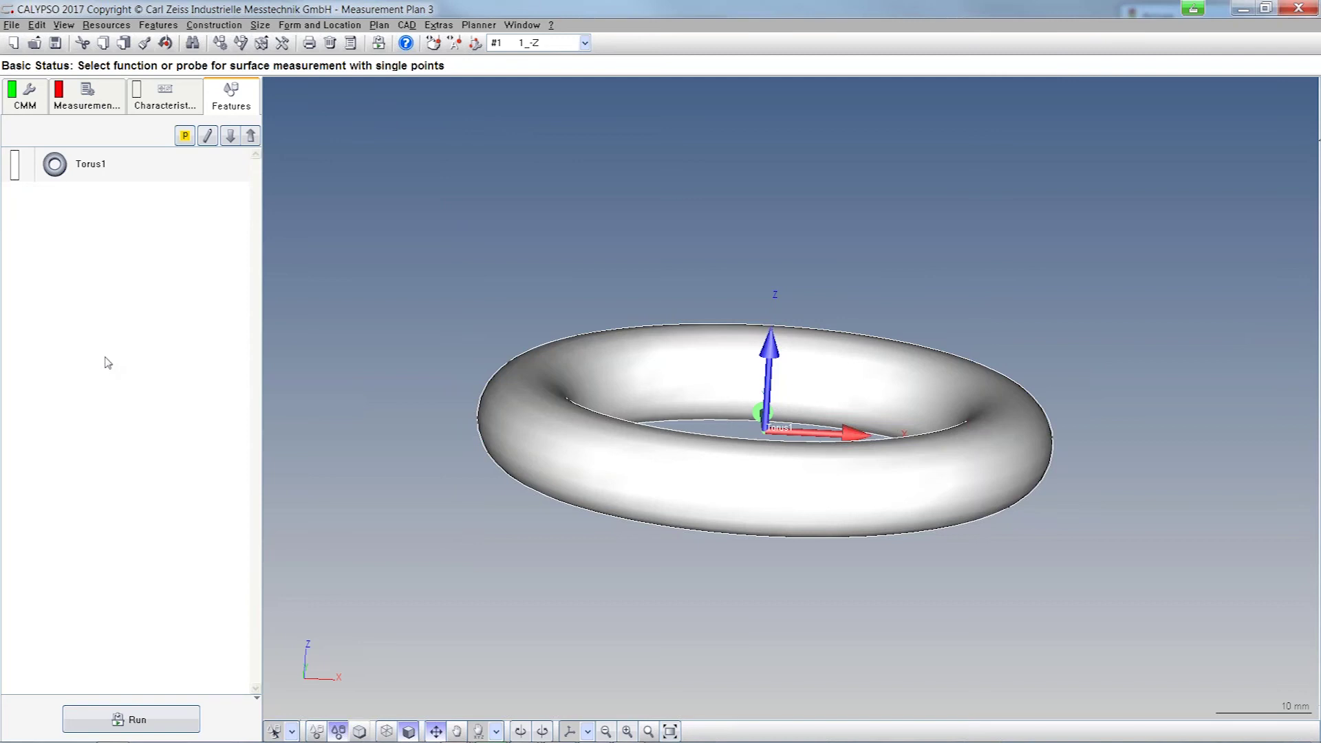
- Add a new Circle on Torus1 feature with nominal diameter 60
left_click(126, 28)
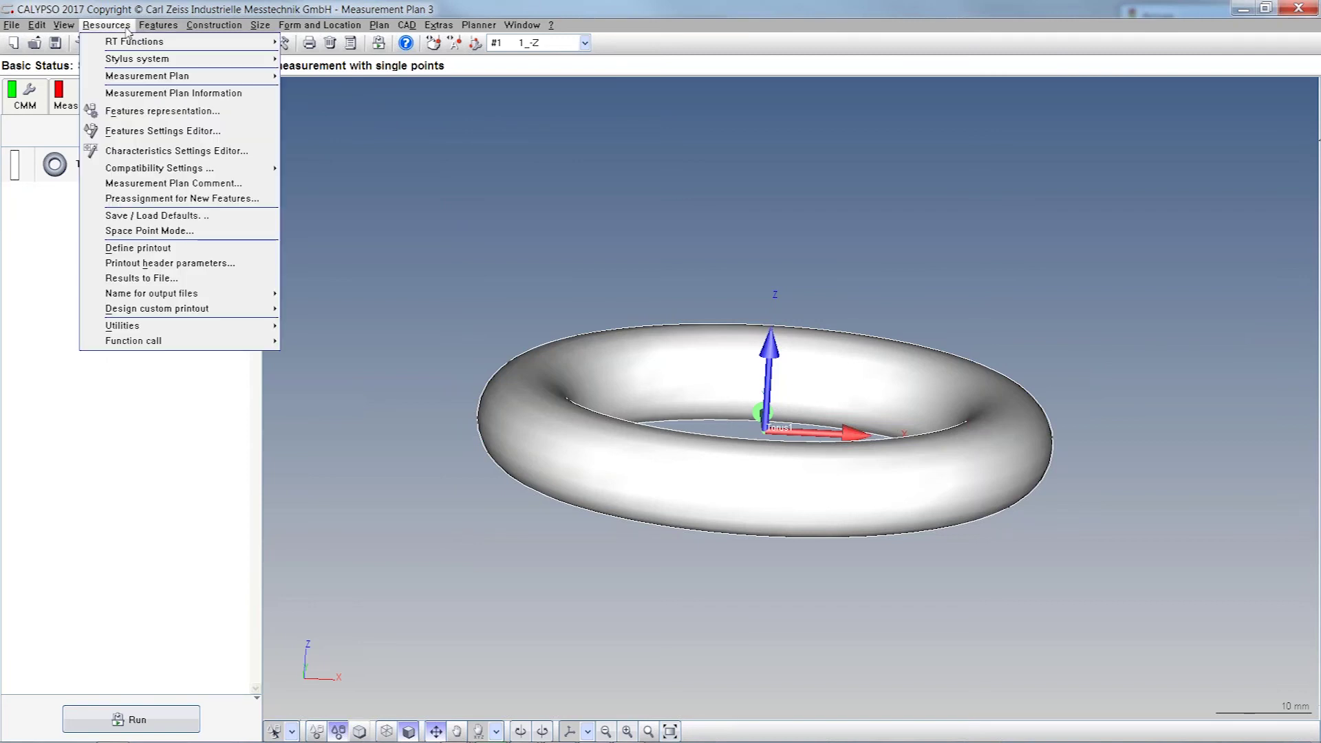
mouse_move(159, 26)
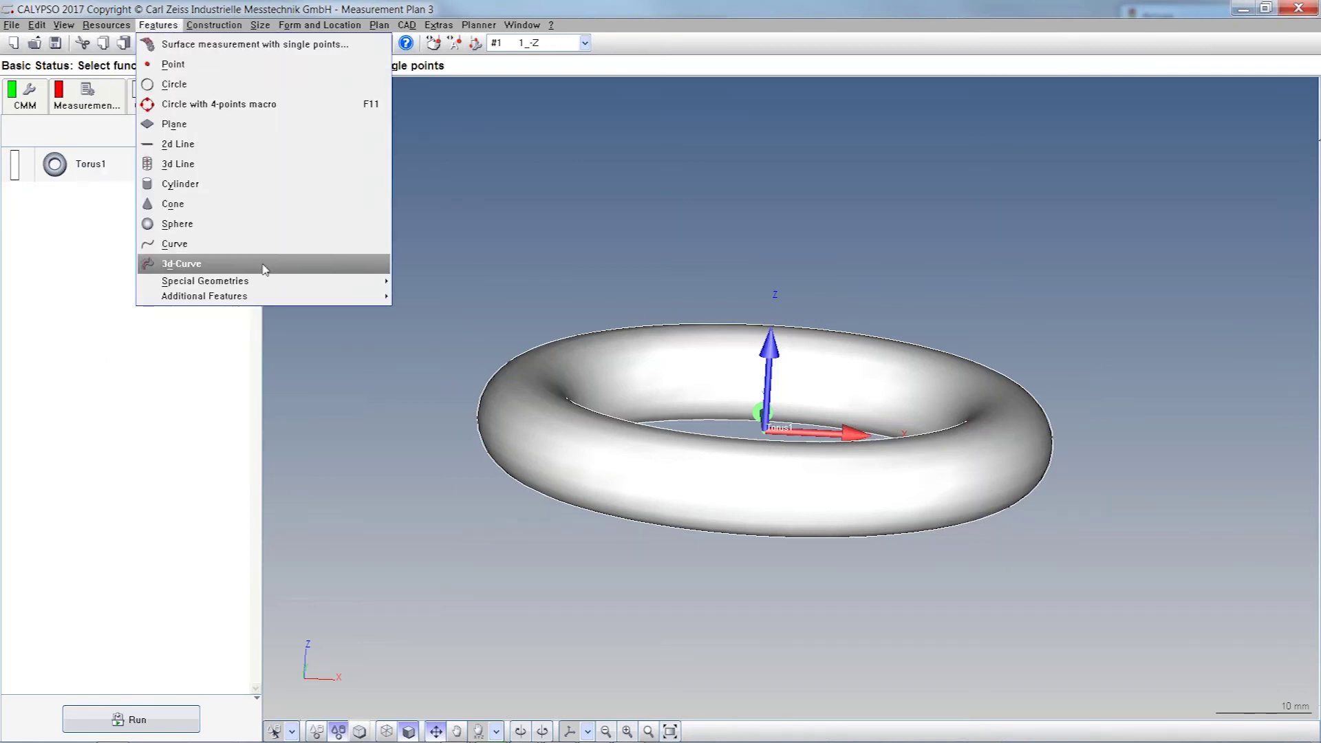
mouse_move(270, 285)
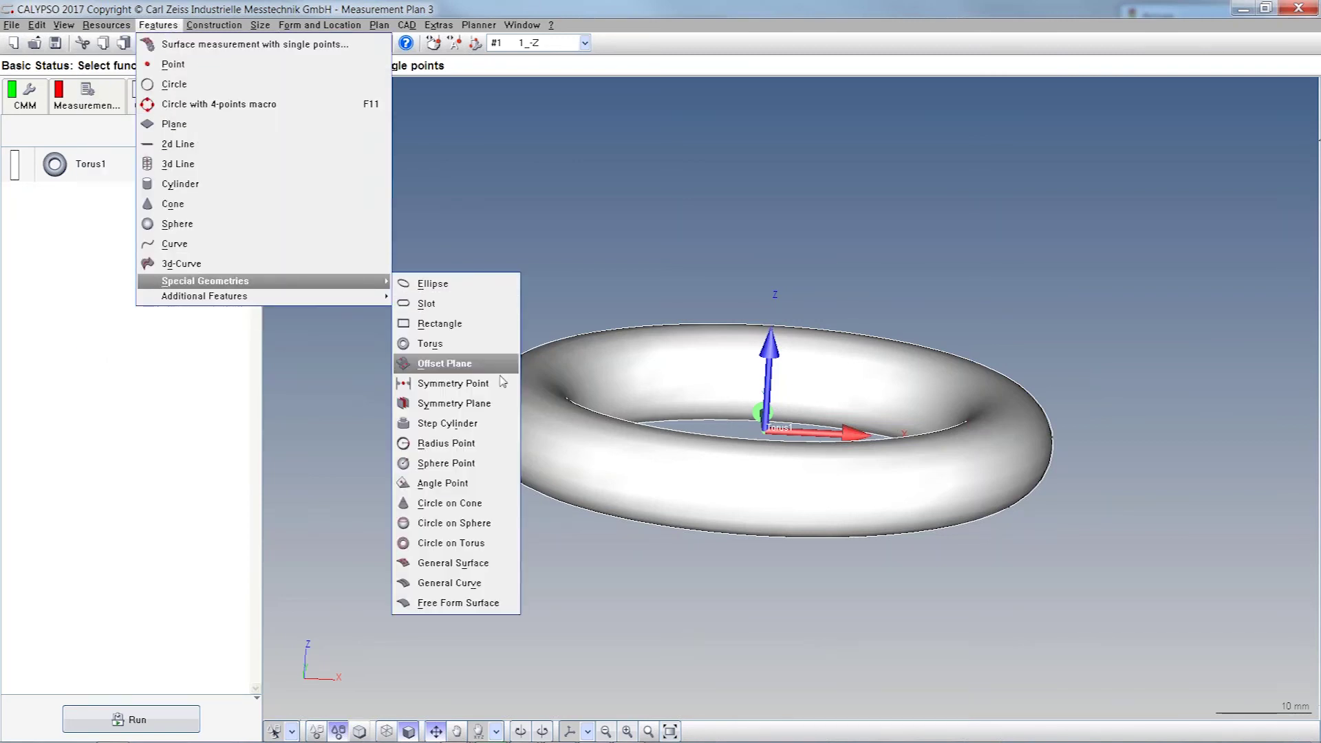
left_click(479, 544)
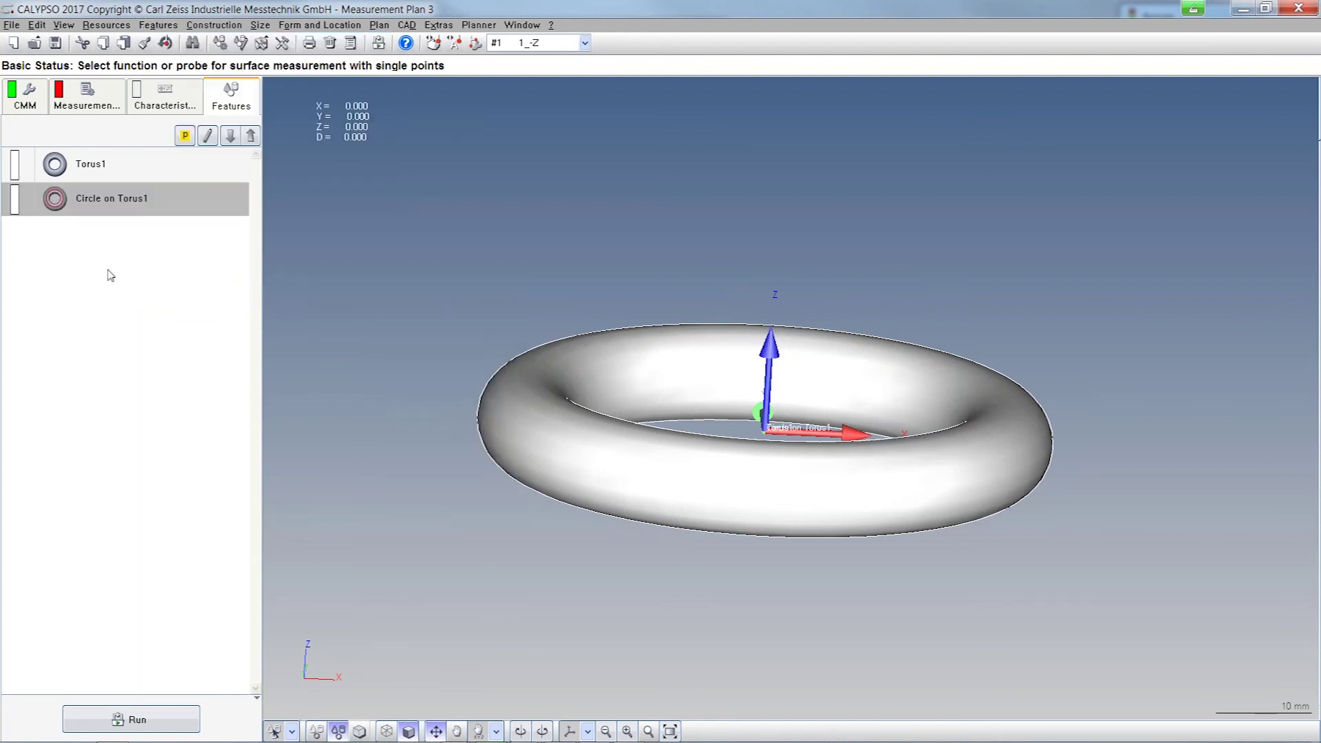
double_click(110, 214)
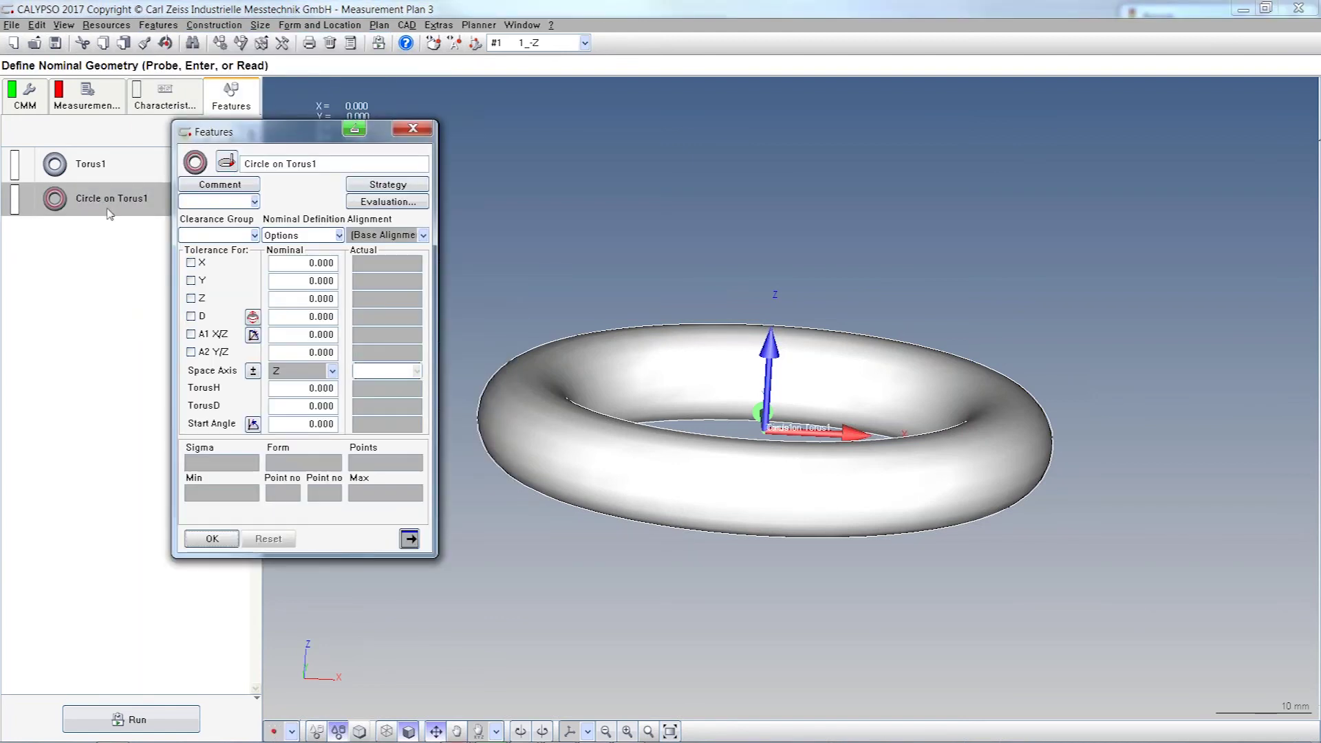
double_click(303, 316)
type("60")
key("Return")
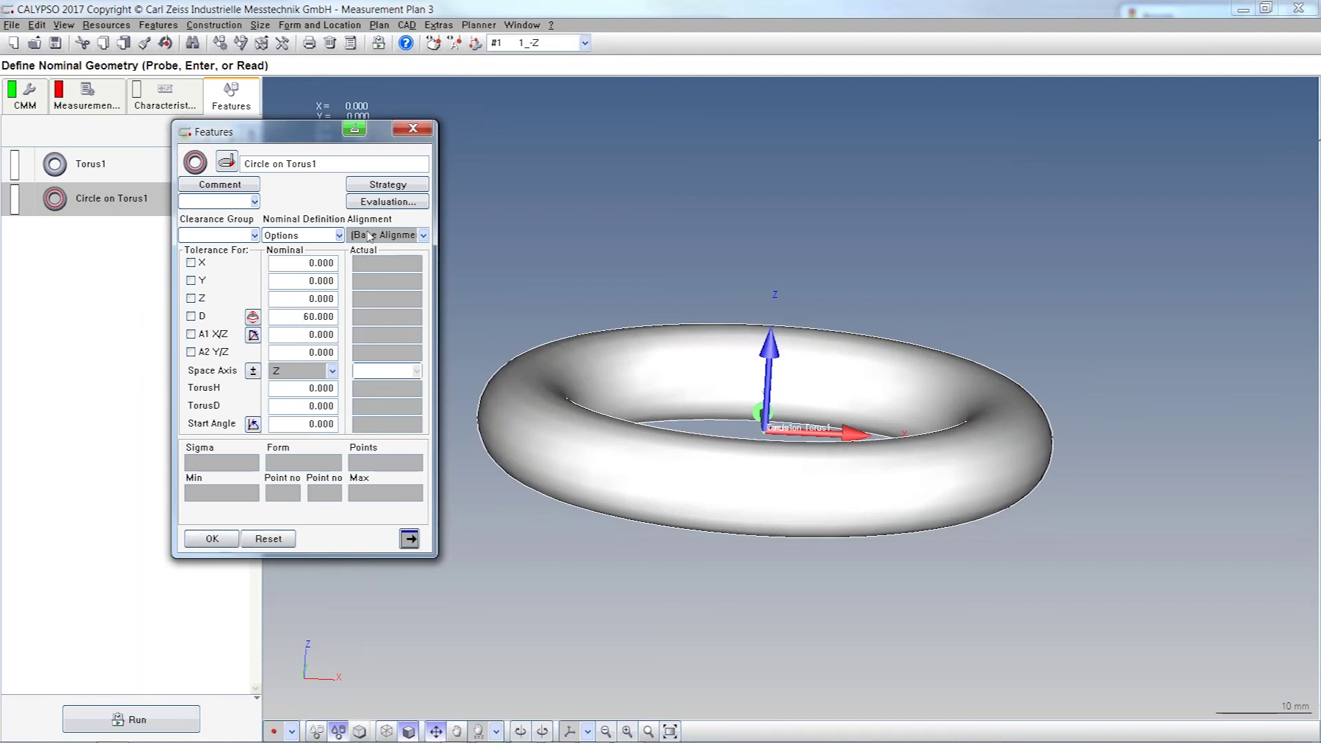
- Give the new circle a Large Circle Path strategy and confirm its definition
left_click(376, 190)
left_click(349, 227)
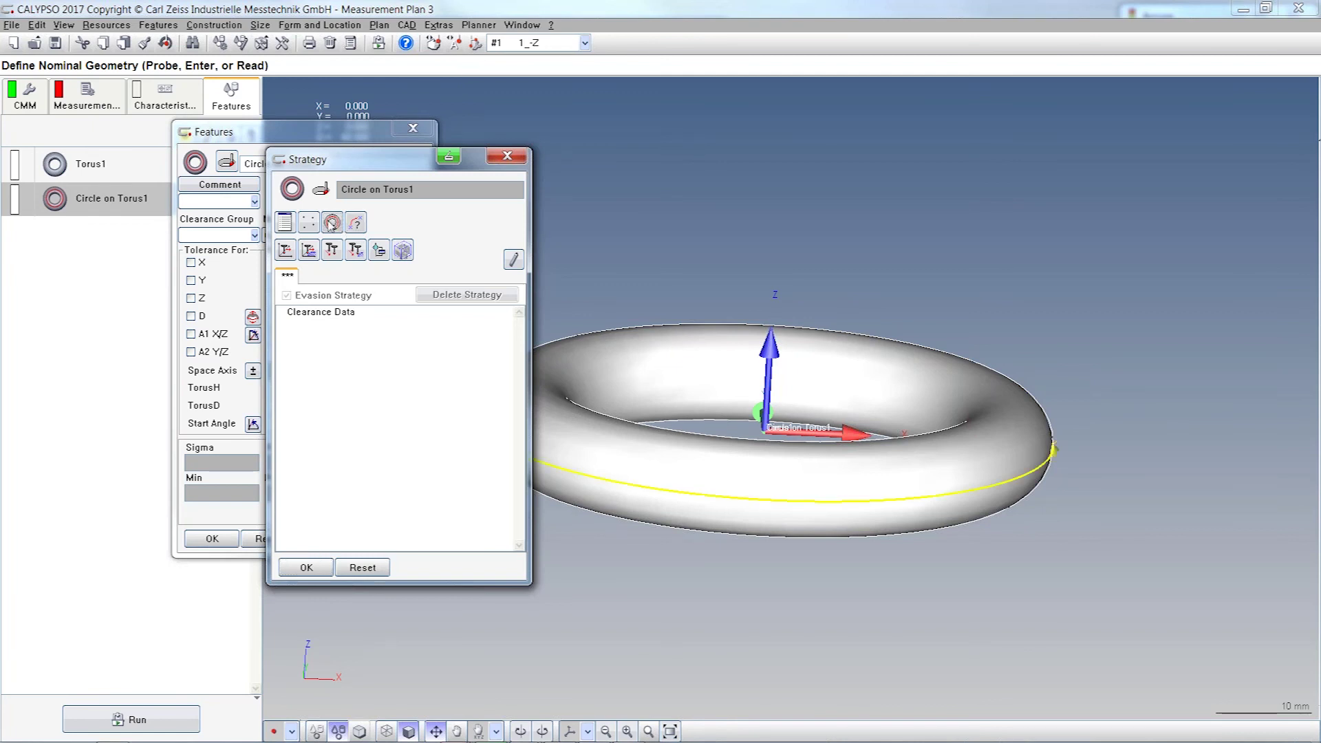
left_click(311, 569)
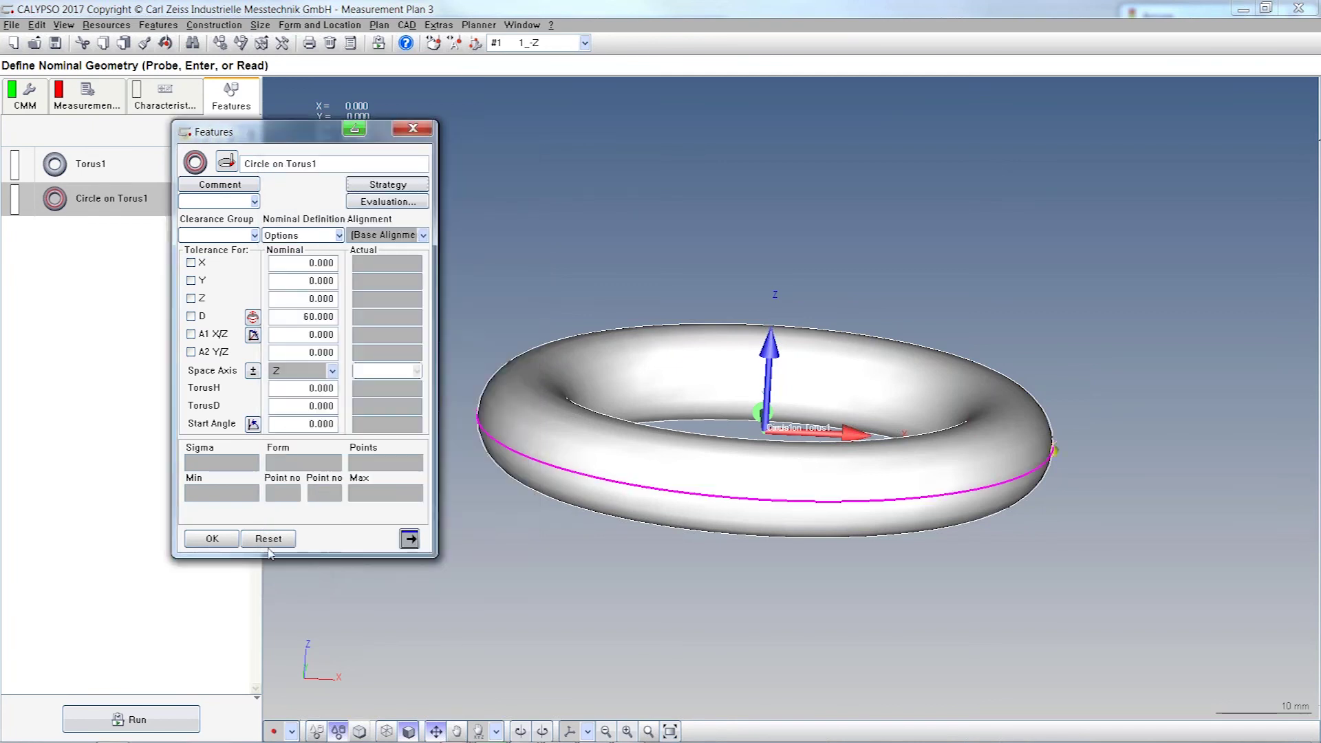
left_click(213, 540)
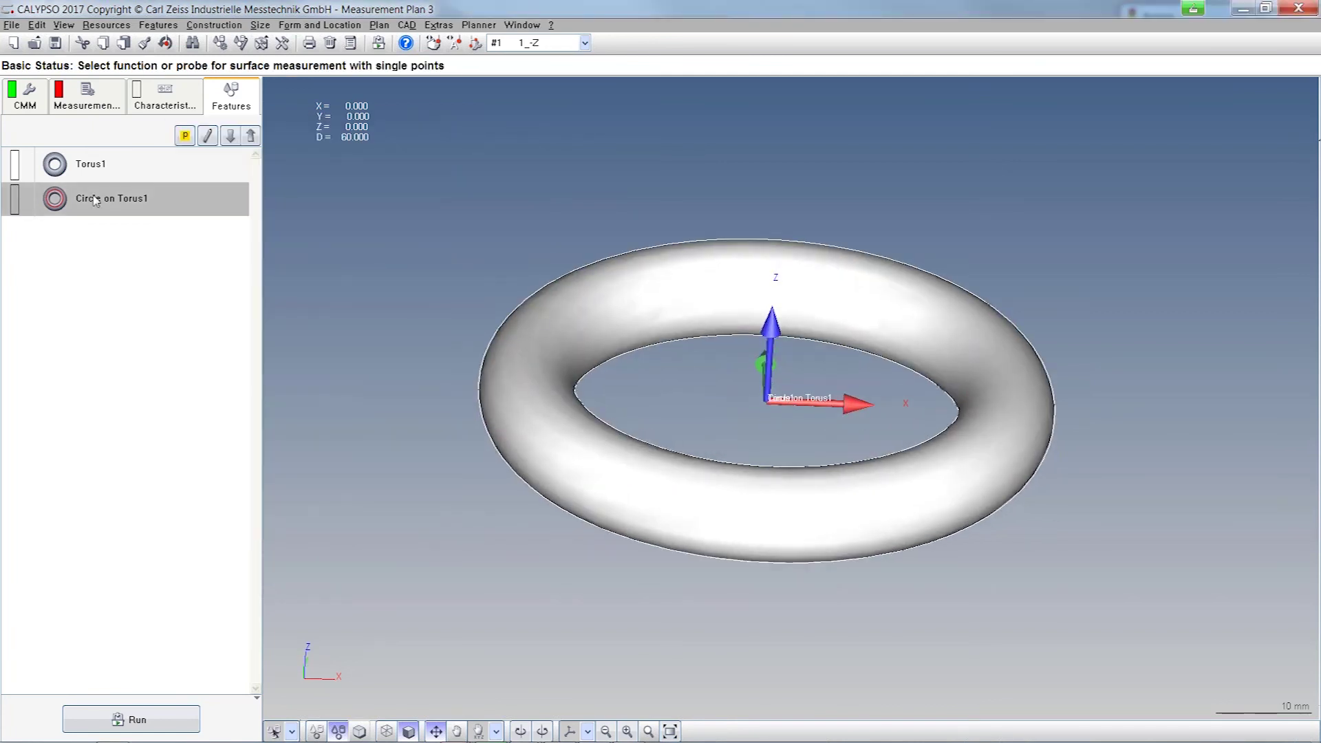
- Reopen Circle on Torus1 and set its torus diameter TorusD to 50
double_click(97, 199)
left_click_drag(819, 337, 819, 296)
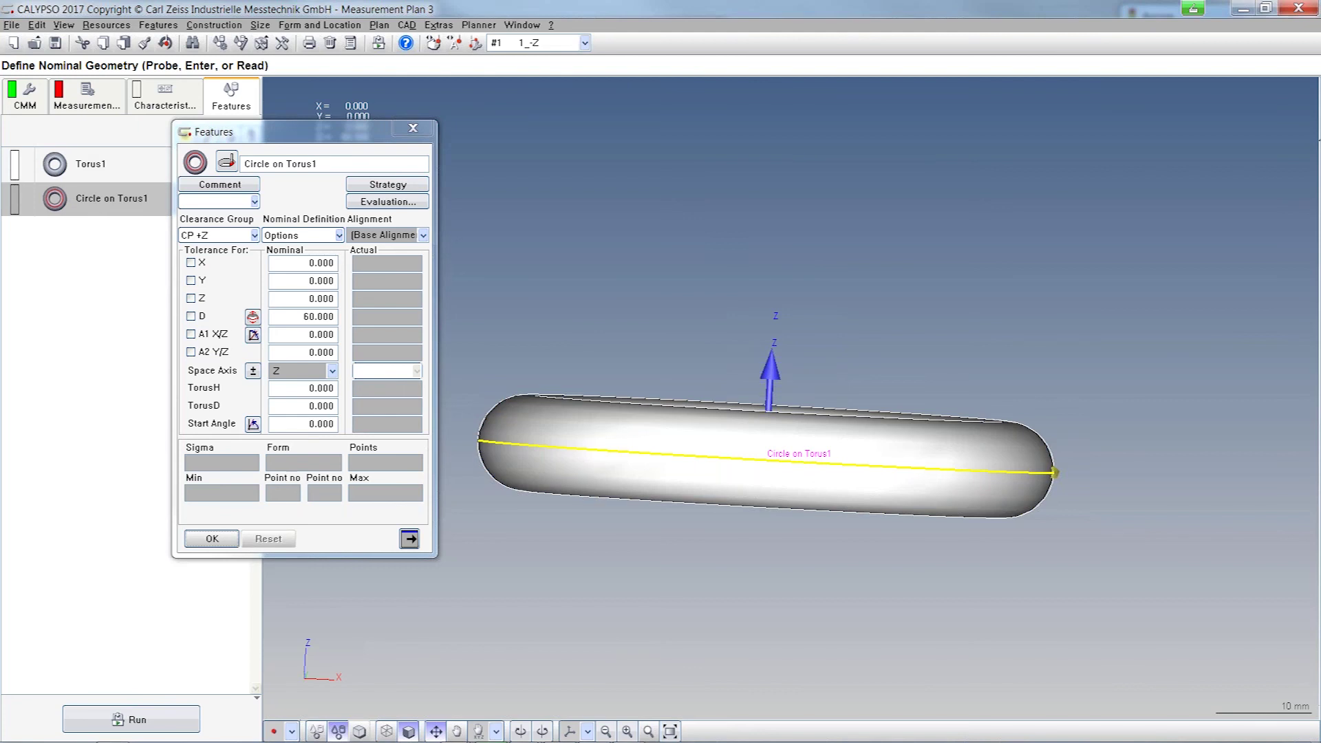
double_click(317, 406)
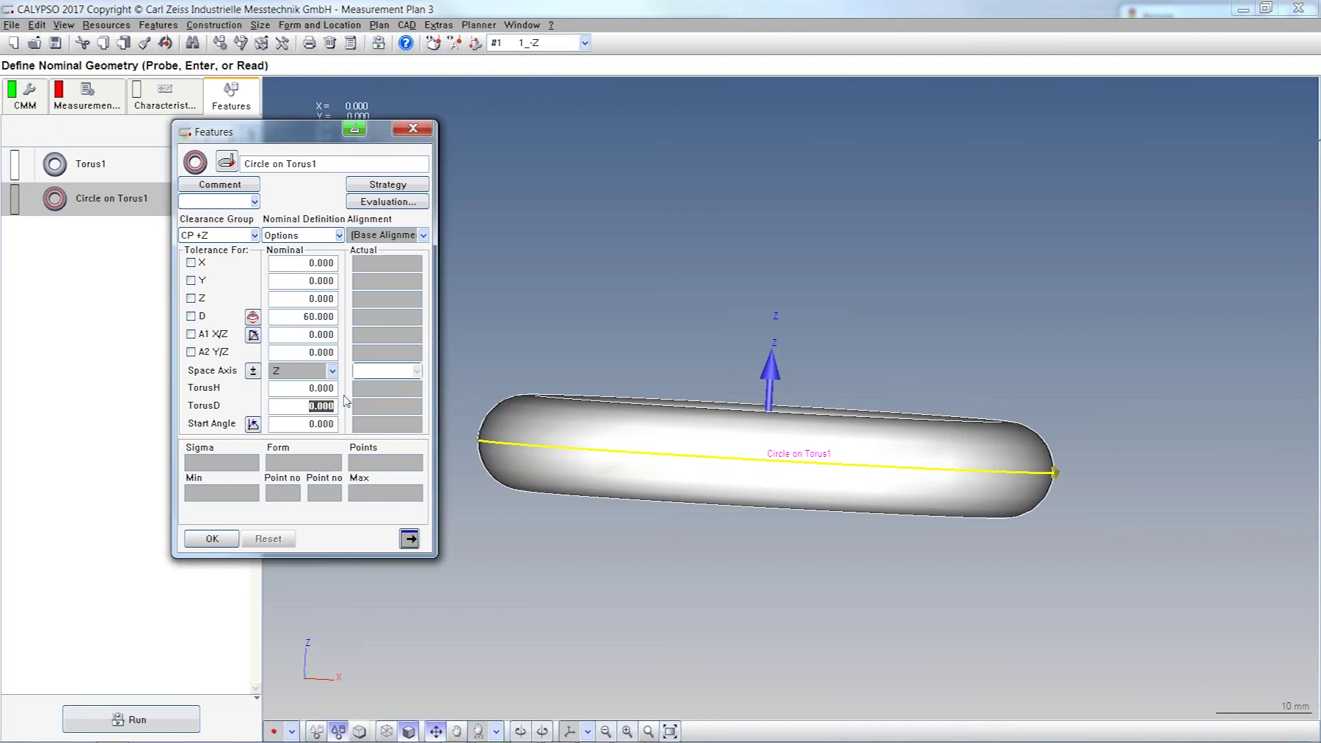
type("50")
left_click(871, 573)
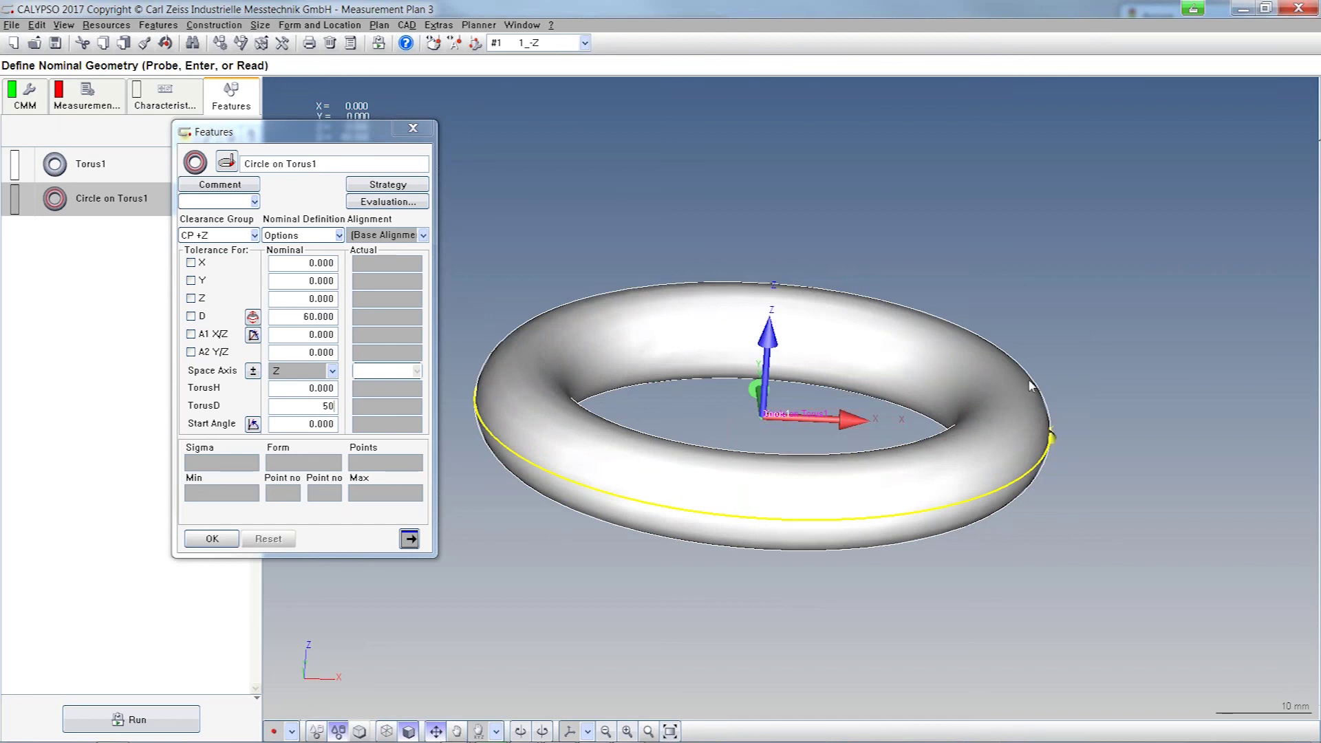
key("Tab")
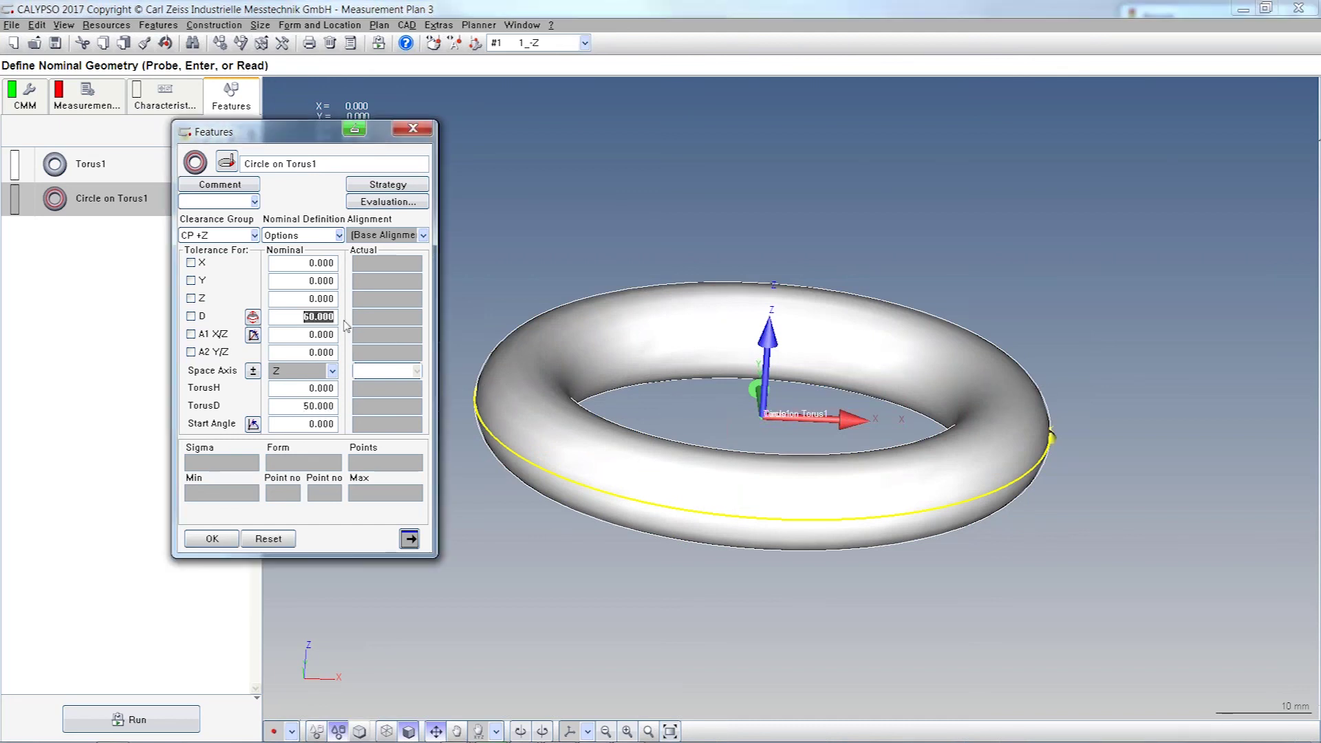
left_click_drag(298, 406, 337, 406)
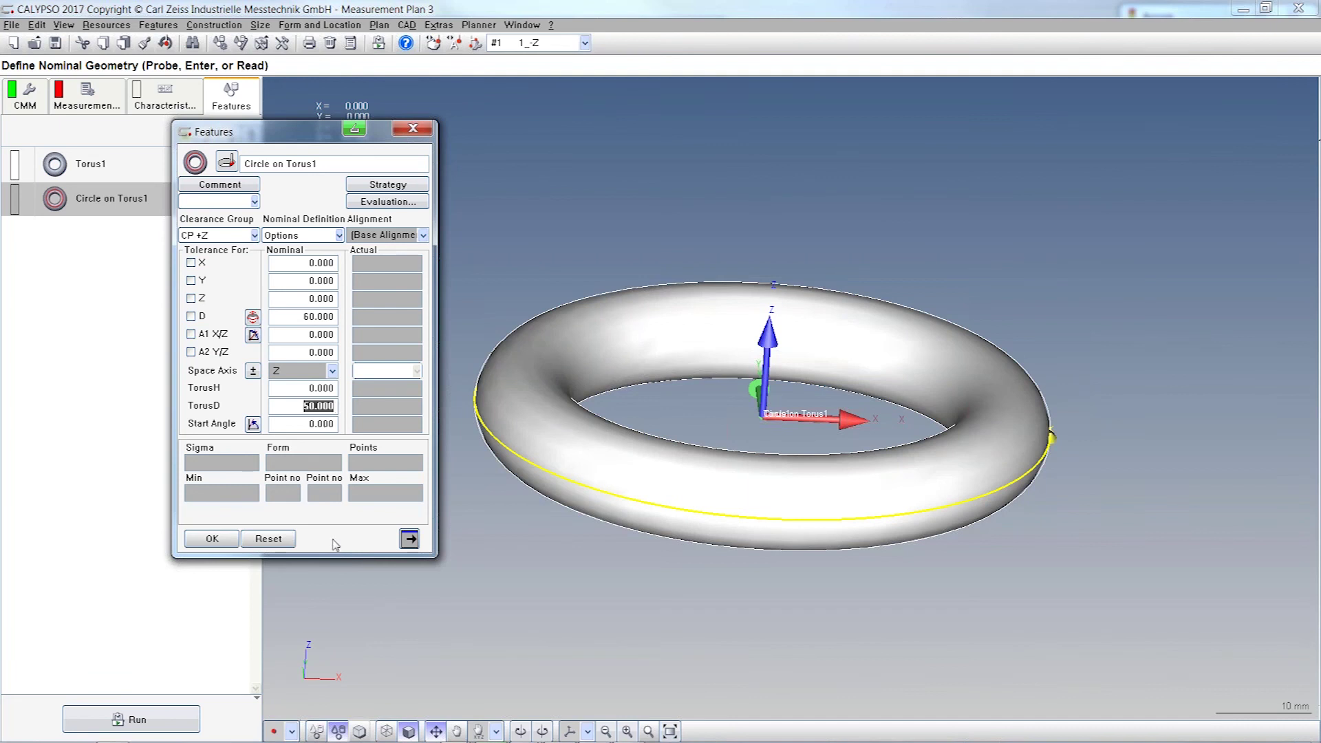
- Shift Circle on Torus1 by Z 2, check the recalculated diameter 59.165, and confirm its definition
left_click(254, 317)
type("2")
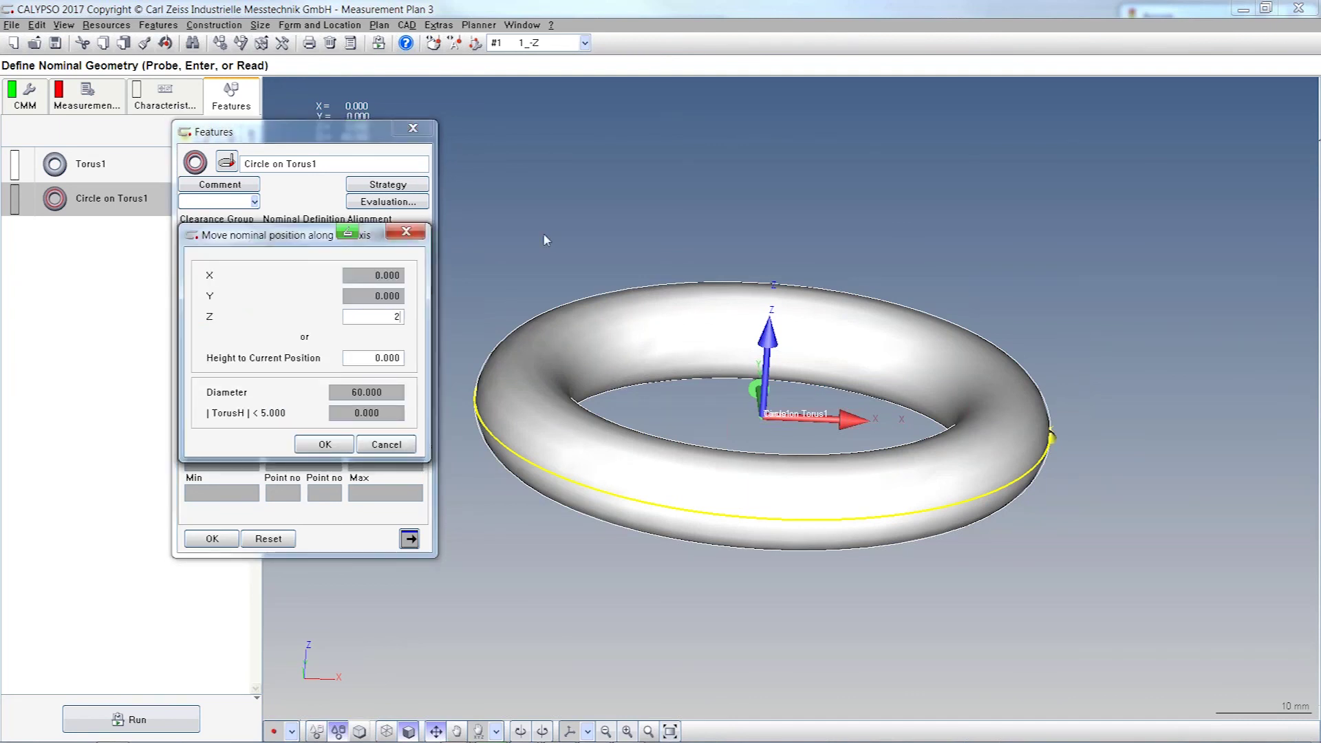
key("Tab")
left_click(324, 444)
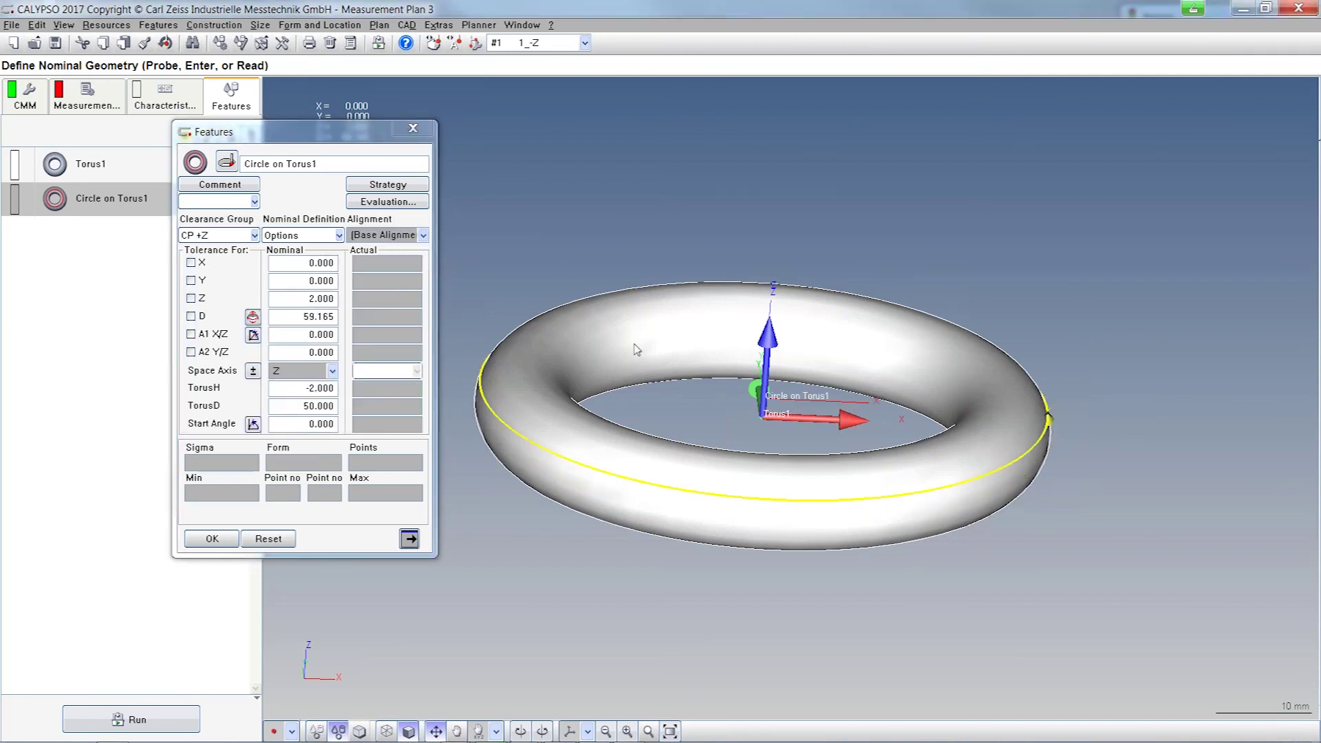
double_click(324, 406)
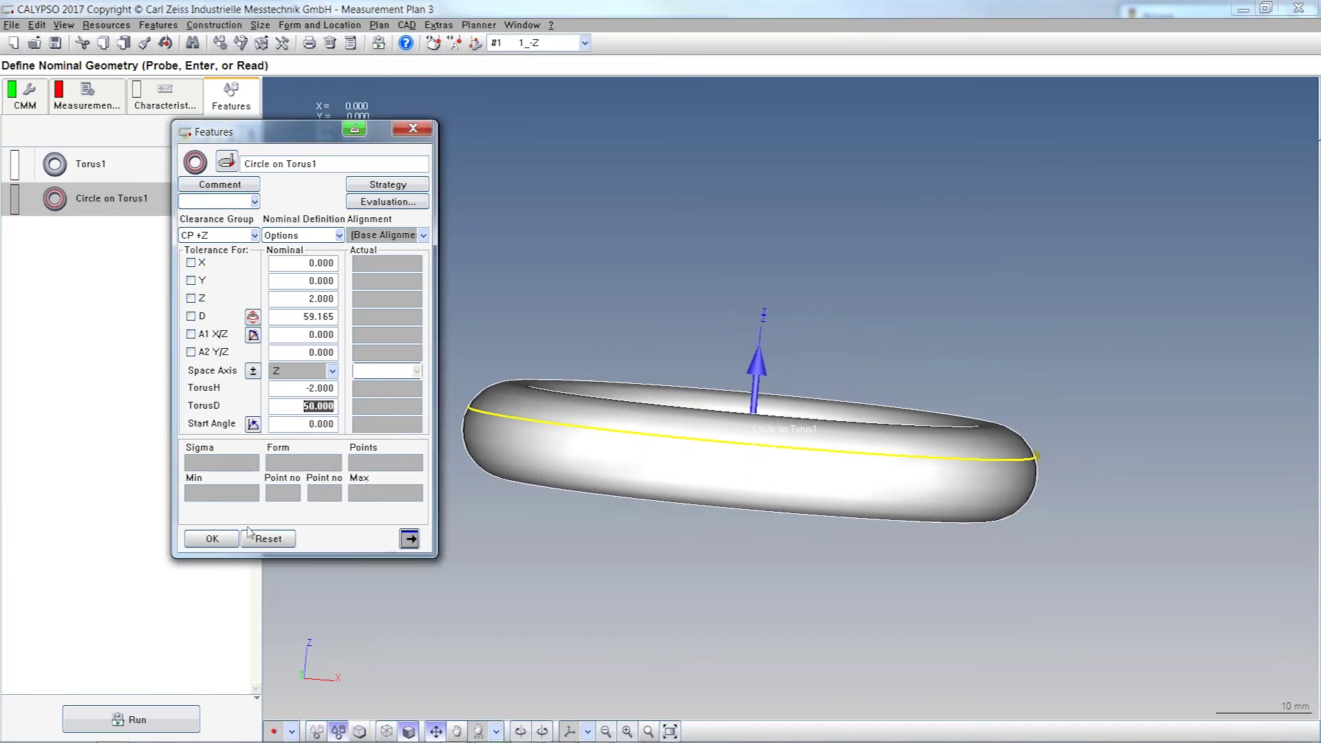
left_click(213, 539)
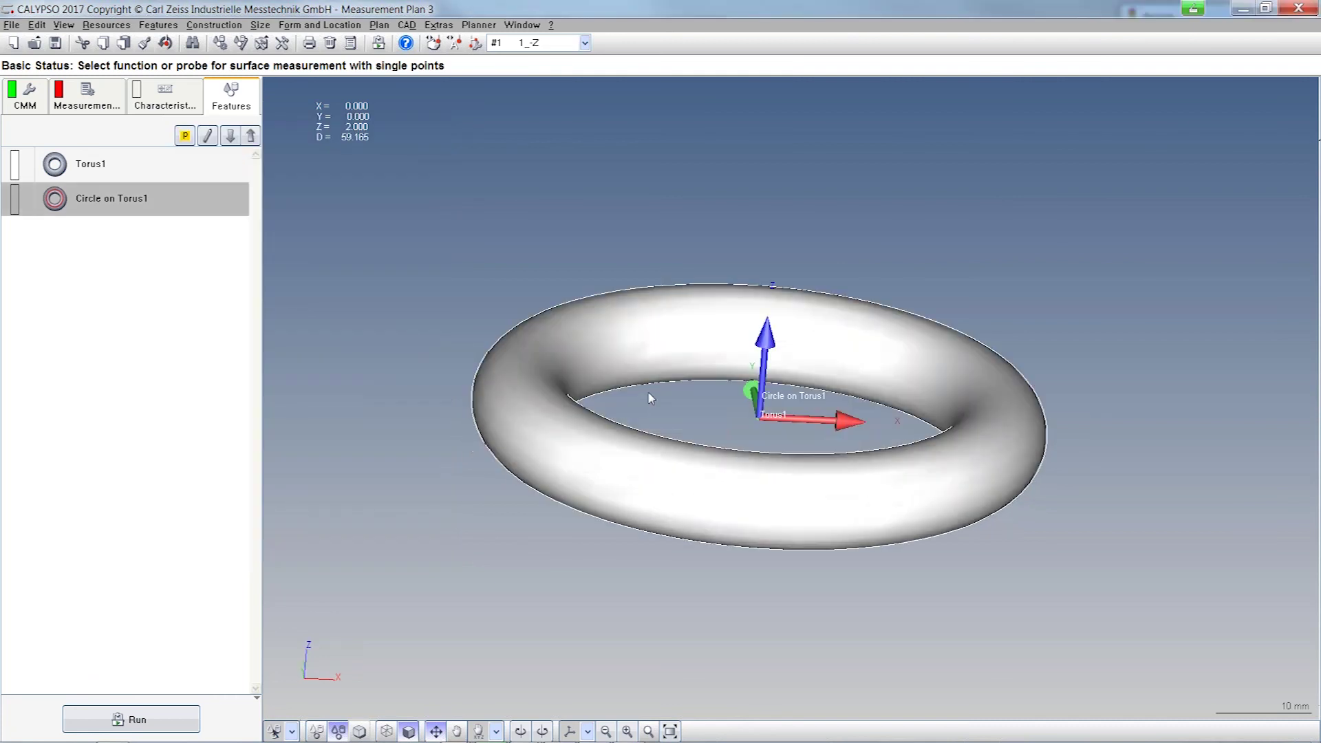